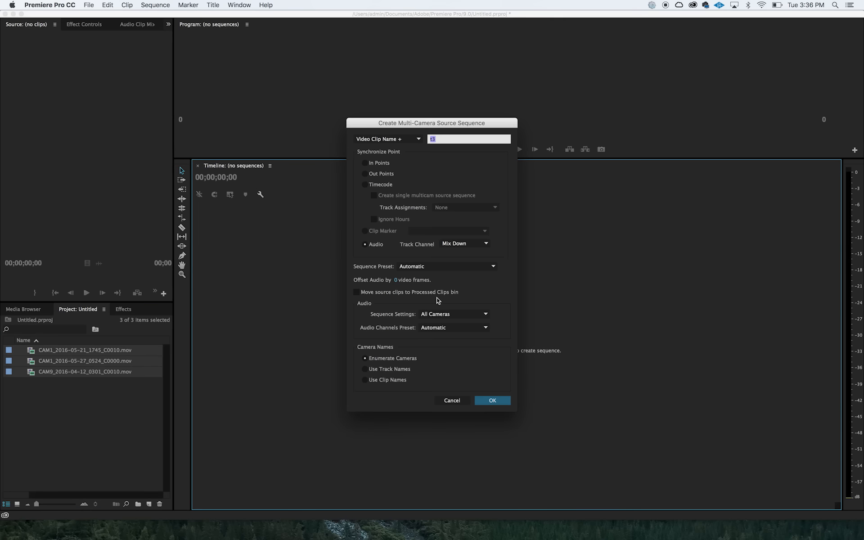
# - Create the multi-camera source sequence synchronized by audio mix down and open it in the timeline
pyautogui.click(491, 400)
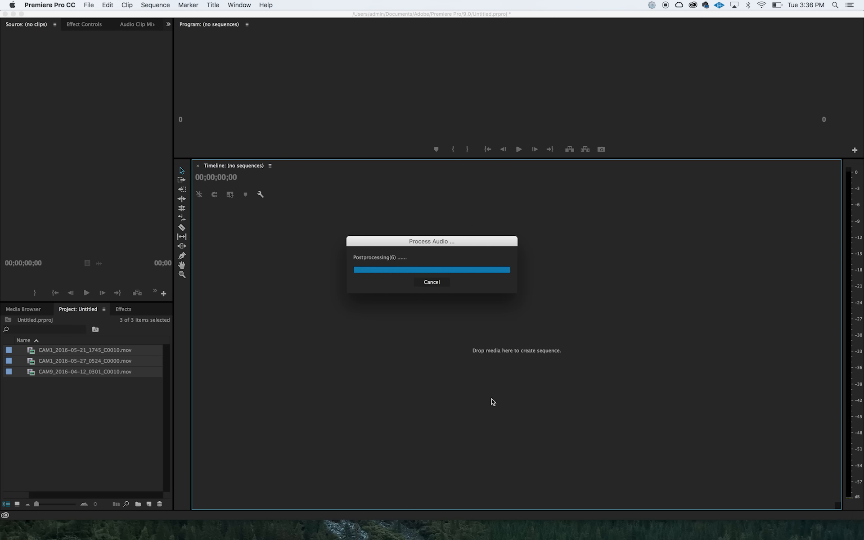
pyautogui.click(80, 406)
pyautogui.click(78, 385)
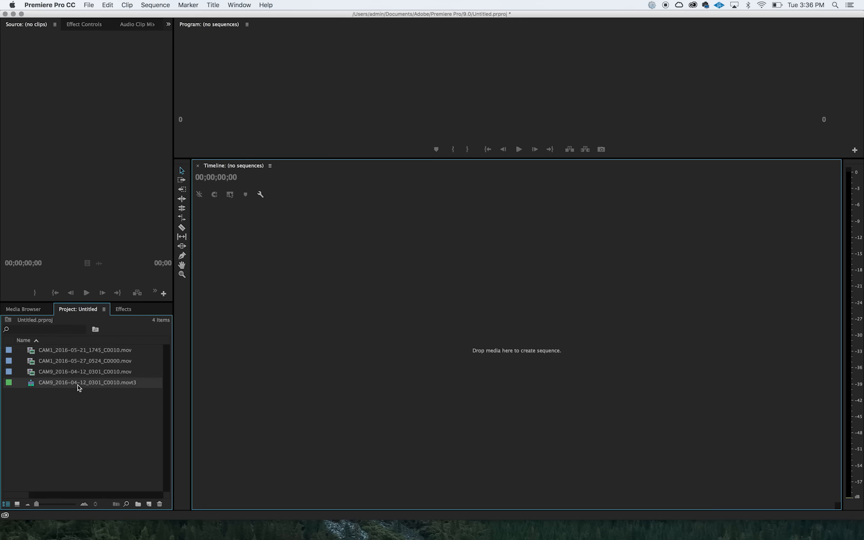
pyautogui.rightClick(78, 385)
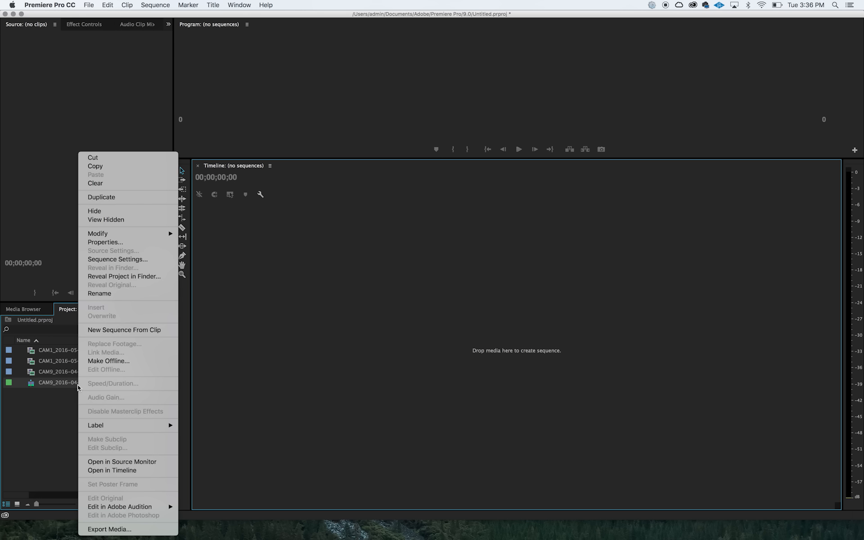
pyautogui.click(115, 470)
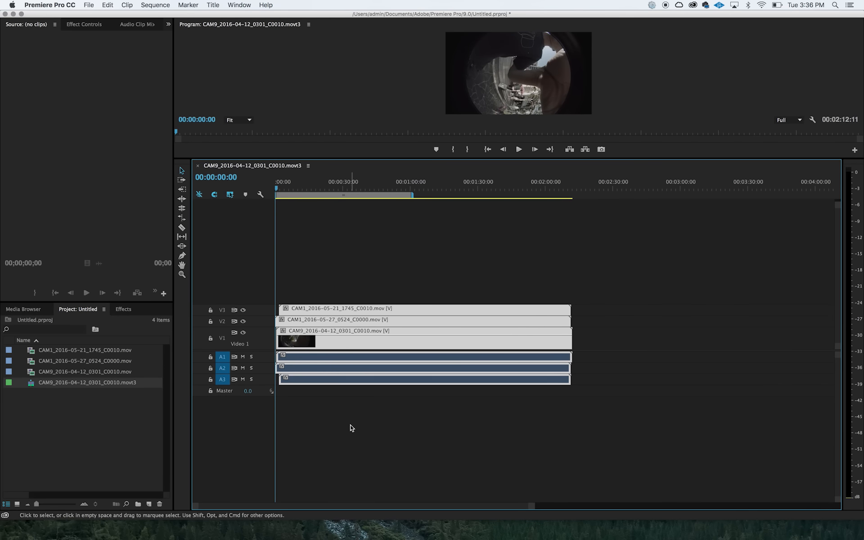
# - Deselect the clips and place the playhead at the start edge of CAM1_2016-05-21_1745_C0010.mov on V3
pyautogui.press('=')
pyautogui.press('=')
pyautogui.press('=')
pyautogui.press('=')
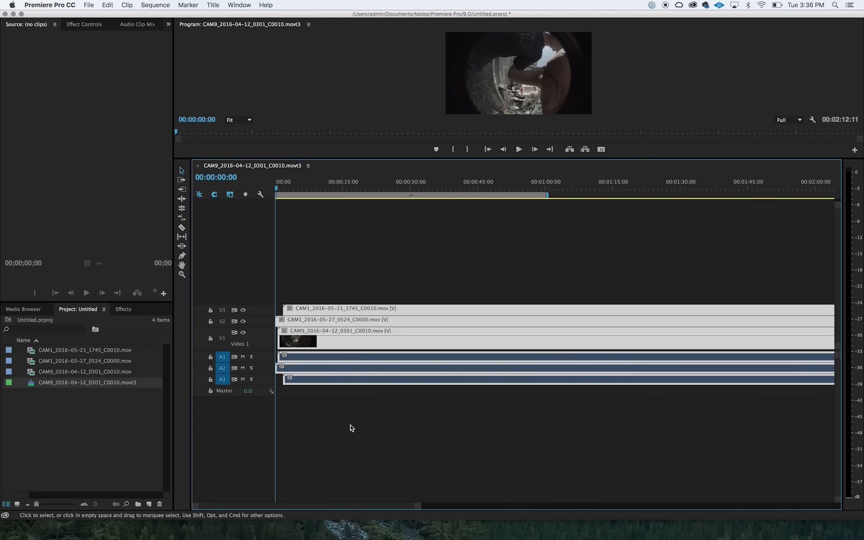
pyautogui.press('=')
pyautogui.press('=')
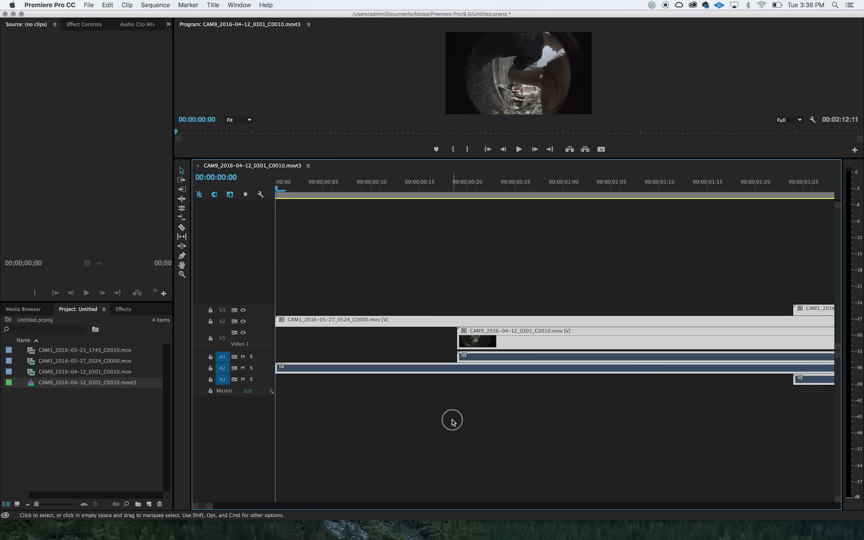
pyautogui.press('super+a')
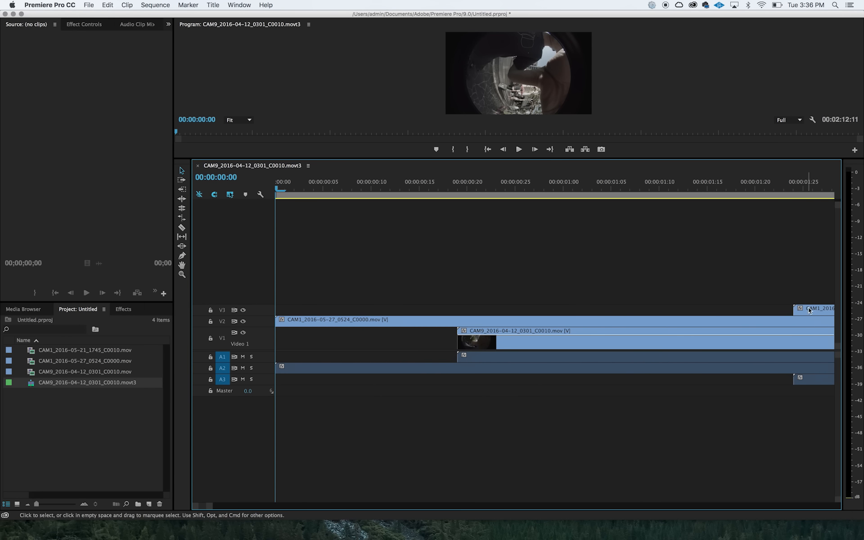
pyautogui.click(794, 307)
pyautogui.press('-')
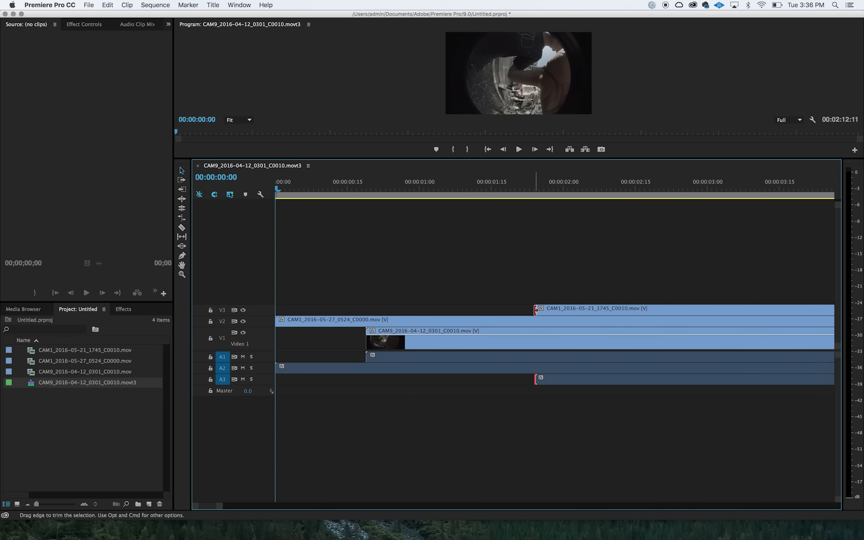
pyautogui.doubleClick(536, 310)
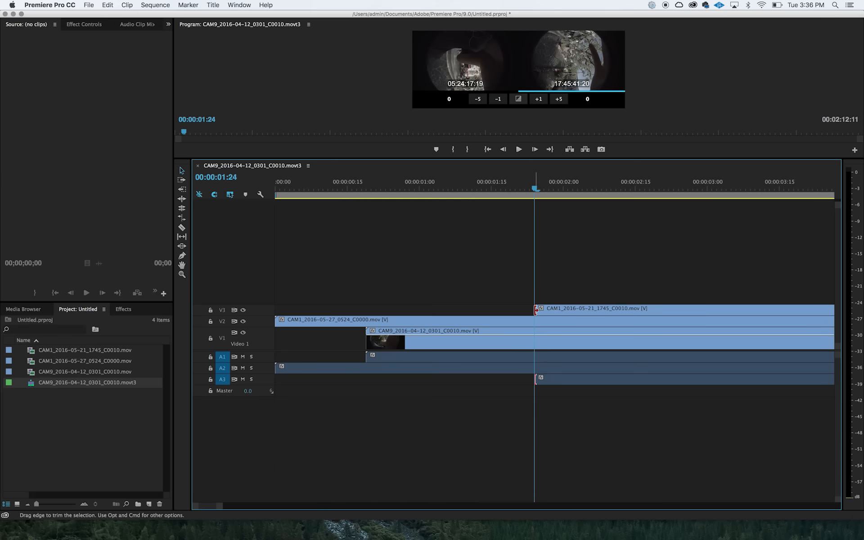
# - Switch the sequence time display to frames and select the CAM9_2016-04-12_0301_C0010.mov clip on V1
pyautogui.keyDown('super'); pyautogui.click(228, 180); pyautogui.keyUp('super')
pyautogui.keyDown('super'); pyautogui.click(207, 181); pyautogui.keyUp('super')
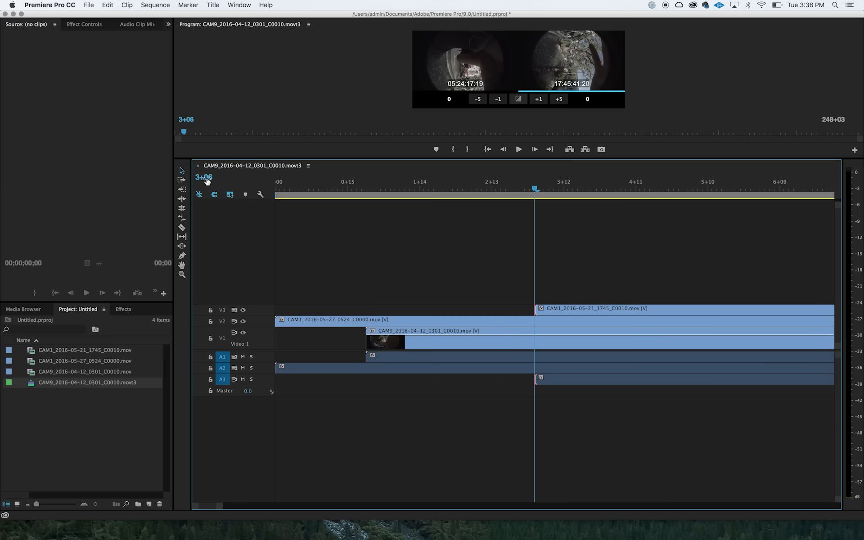
pyautogui.keyDown('super'); pyautogui.click(207, 181); pyautogui.keyUp('super')
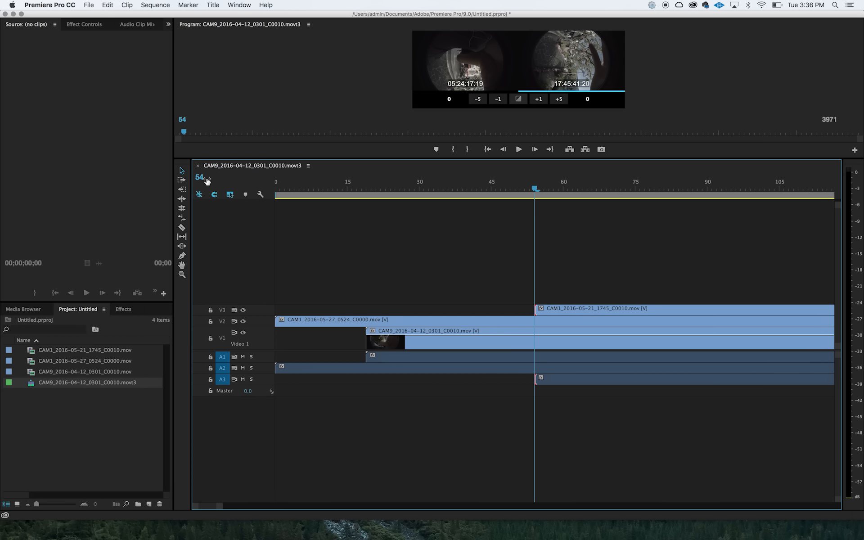
pyautogui.click(538, 310)
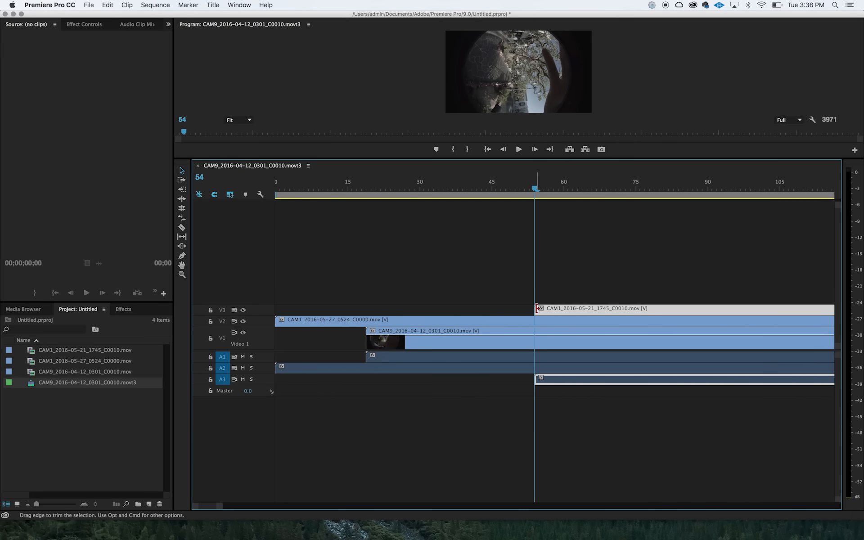
pyautogui.click(372, 337)
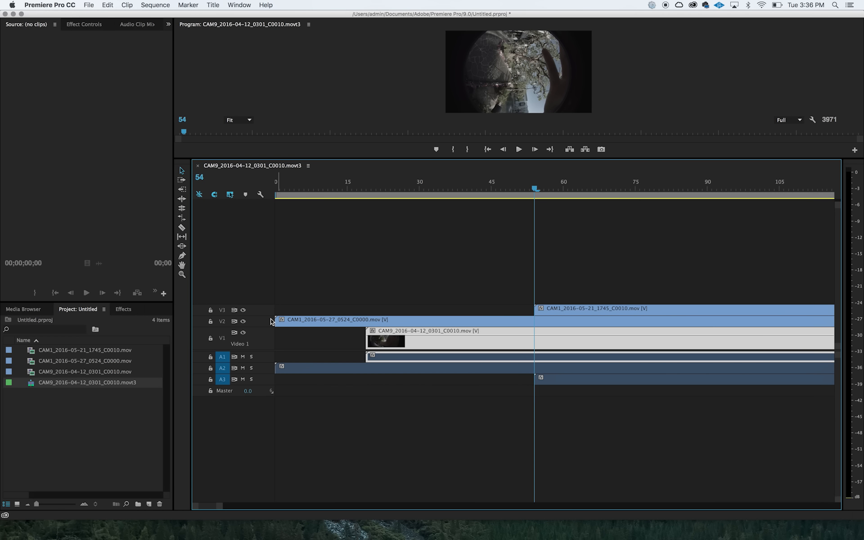
# - Switch to Autopano Video Pro and load the three camera videos as input videos
pyautogui.press('super+Tab')
pyautogui.press('super+Tab')
pyautogui.press('super+Tab')
pyautogui.press('super+Tab')
pyautogui.press('super+Tab')
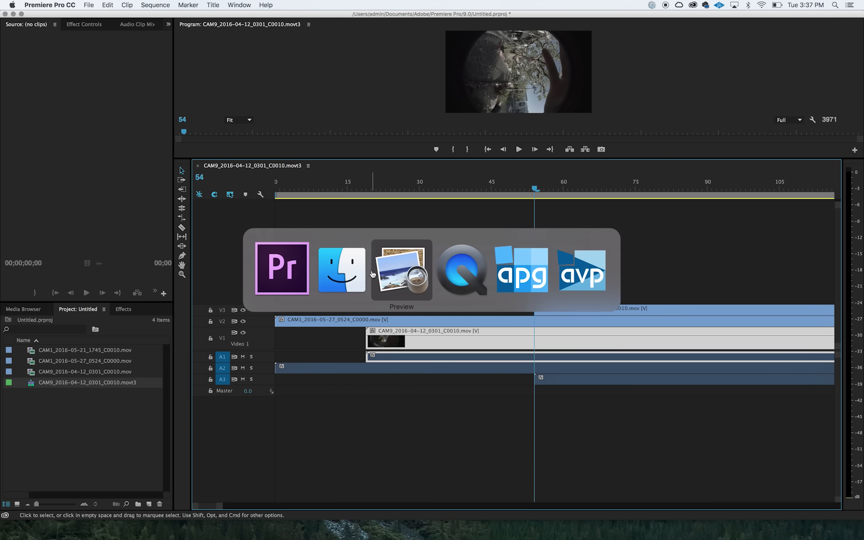
pyautogui.press('super+Tab')
pyautogui.press('super+Tab')
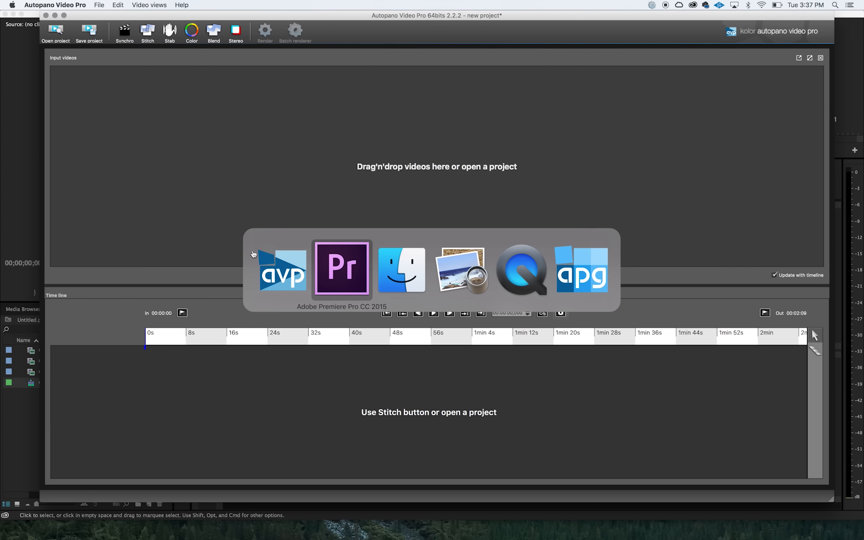
pyautogui.moveTo(397, 209); pyautogui.dragTo(162, 169)
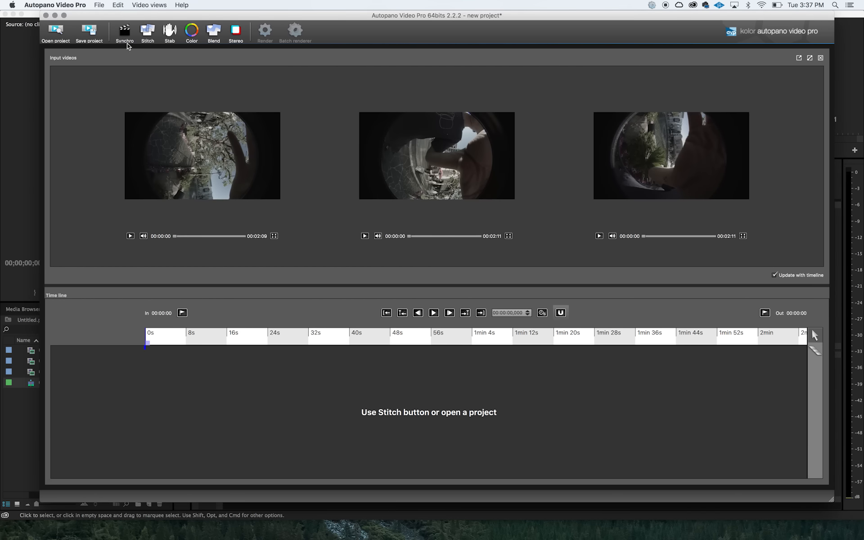
# - Open the synchronization settings and make the nearest frame value of CAM9_2016-04-12_0301_C0010 editable
pyautogui.click(126, 35)
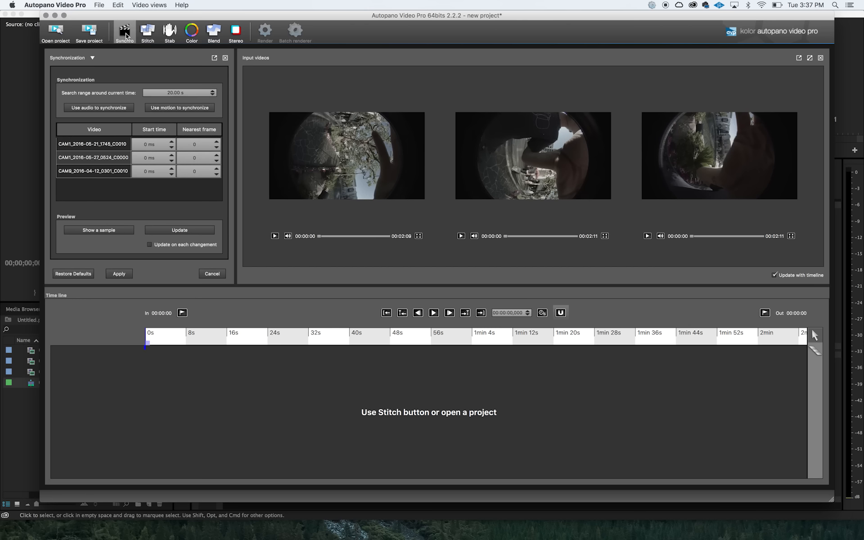
pyautogui.click(197, 145)
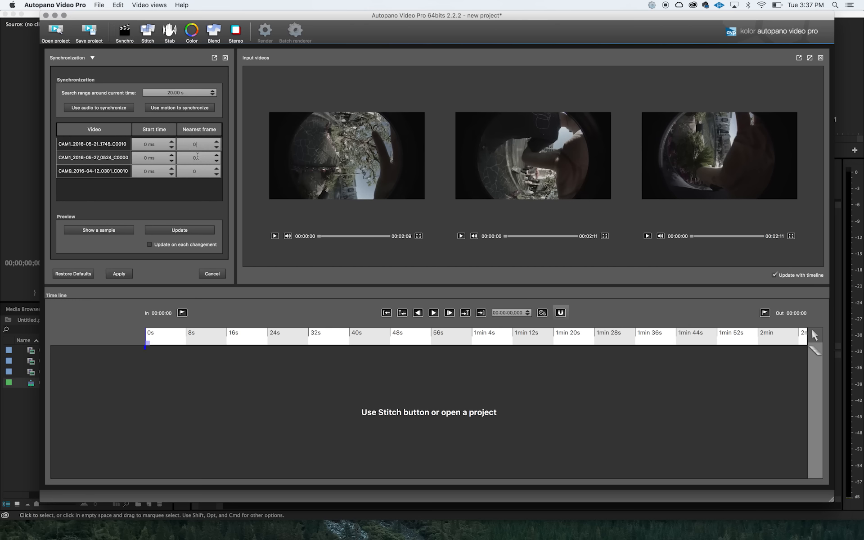
pyautogui.click(198, 171)
# - Switch back to Premiere Pro and place the playhead at the start edge of the CAM9 clip on V1
pyautogui.press('super+Tab')
pyautogui.press('super+Tab')
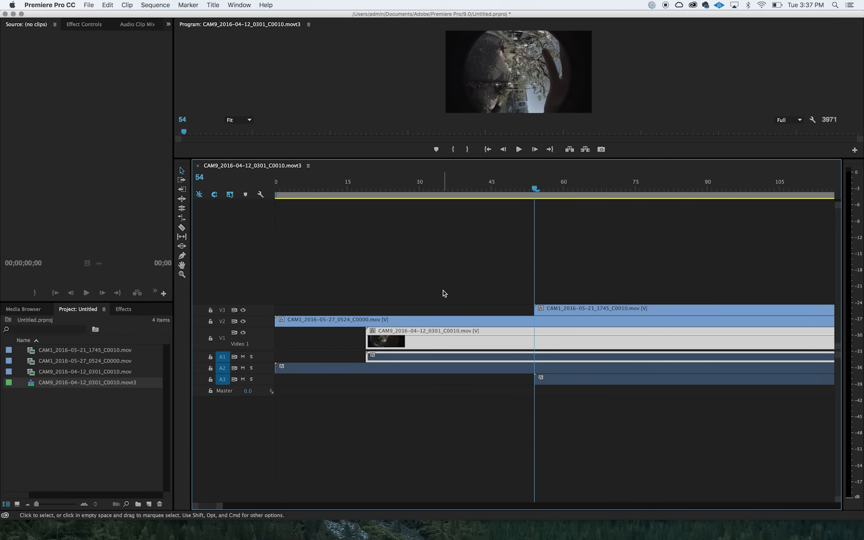
pyautogui.click(443, 290)
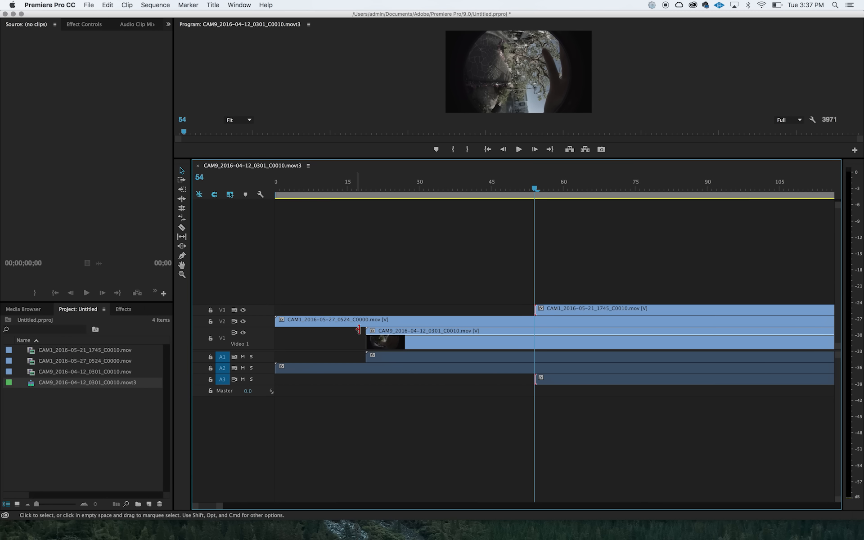
pyautogui.click(394, 337)
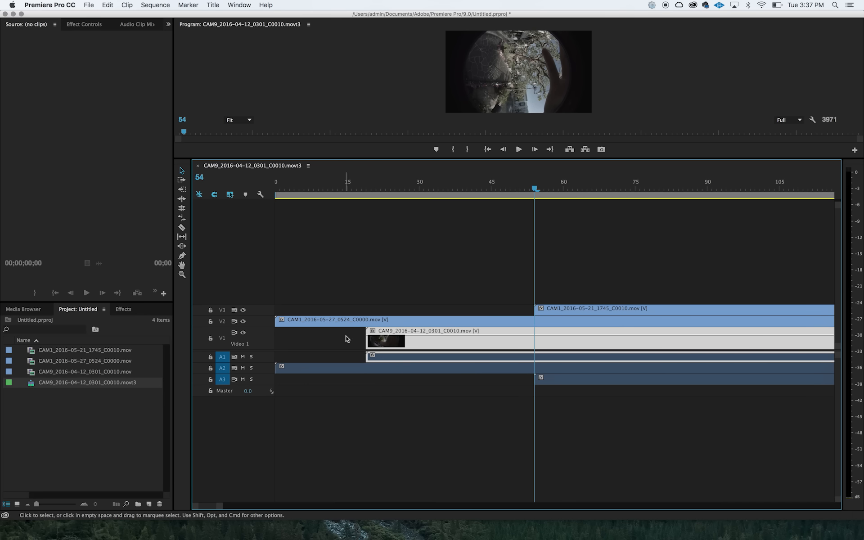
pyautogui.moveTo(368, 338); pyautogui.dragTo(368, 337)
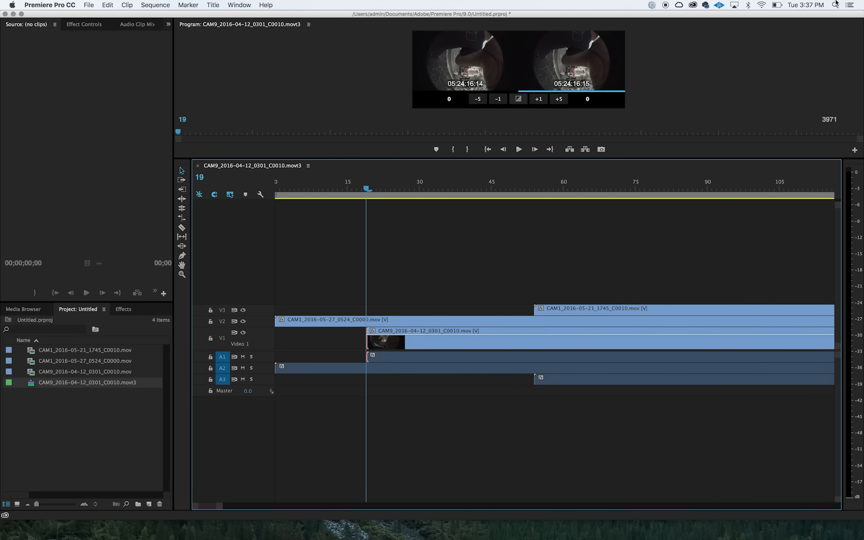
# - Calculate 54-19 in Spotlight and set the CAM9 video's nearest frame to 35 in Autopano Video Pro
pyautogui.click(836, 5)
pyautogui.write('54')
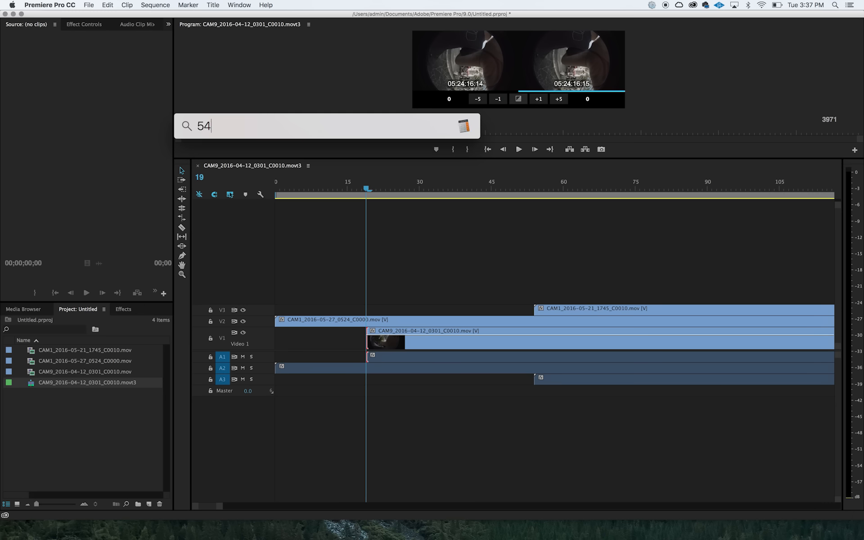
pyautogui.write('-19')
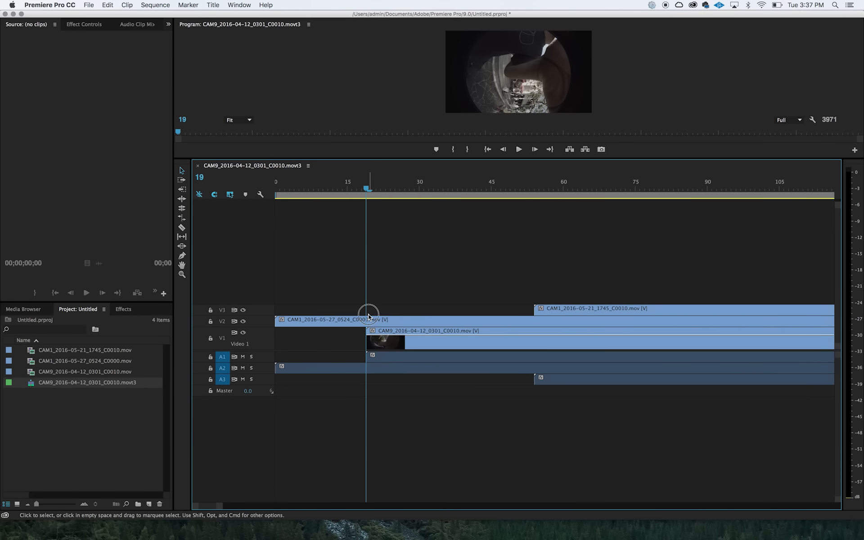
# - Check the frame offset between the start of the V2 clip and the start of the V3 clip
pyautogui.click(371, 314)
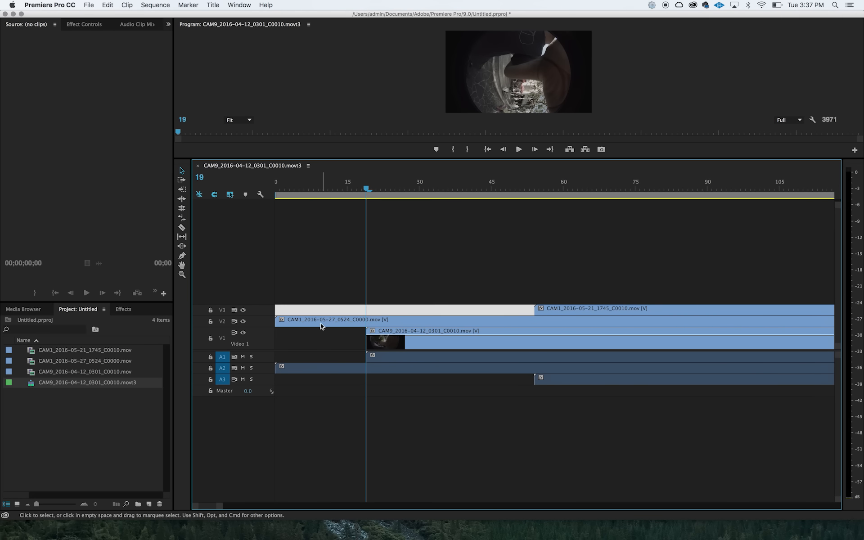
pyautogui.click(322, 325)
pyautogui.click(539, 312)
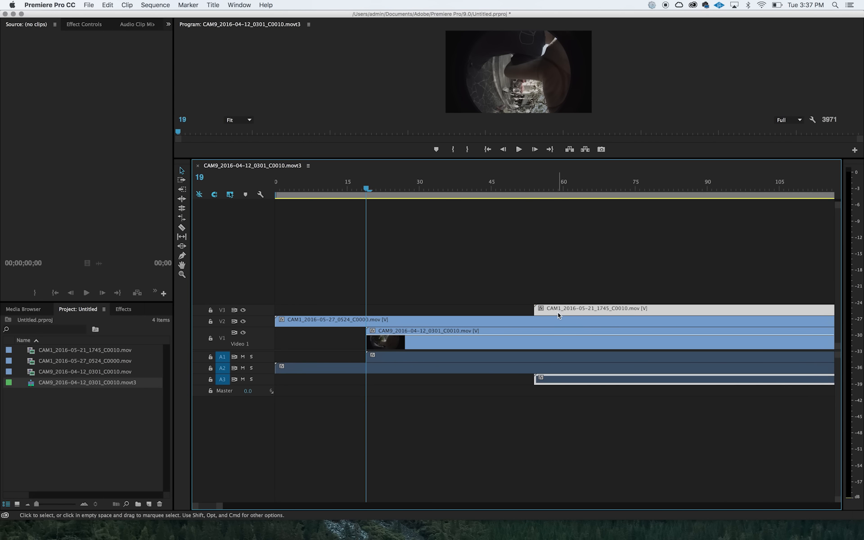
pyautogui.click(488, 321)
pyautogui.click(597, 310)
pyautogui.click(341, 324)
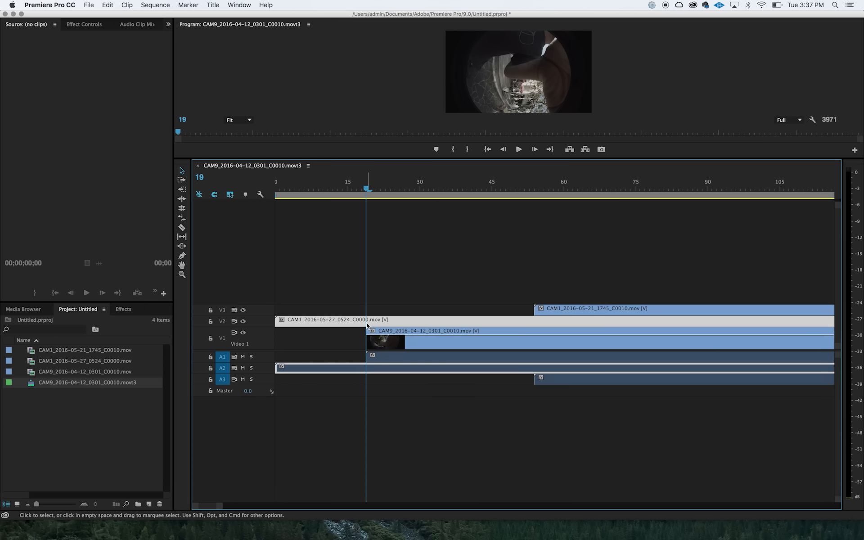
pyautogui.click(536, 307)
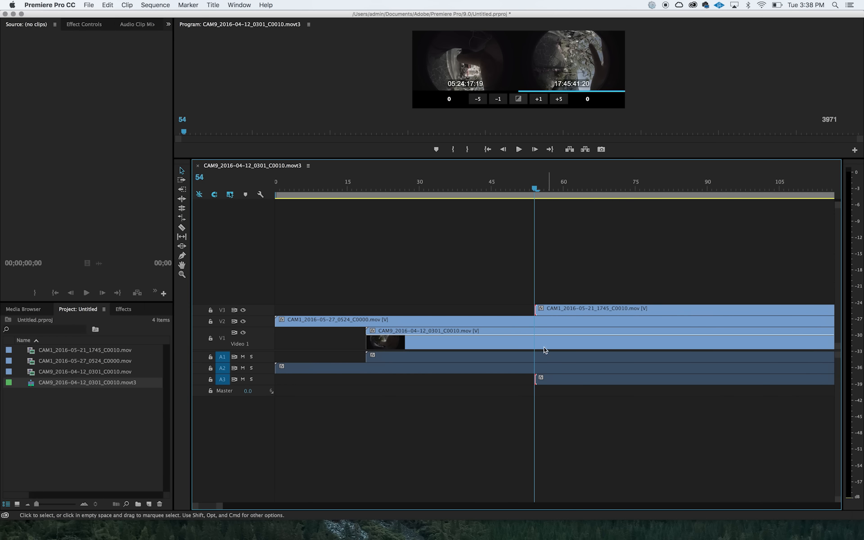
pyautogui.click(562, 310)
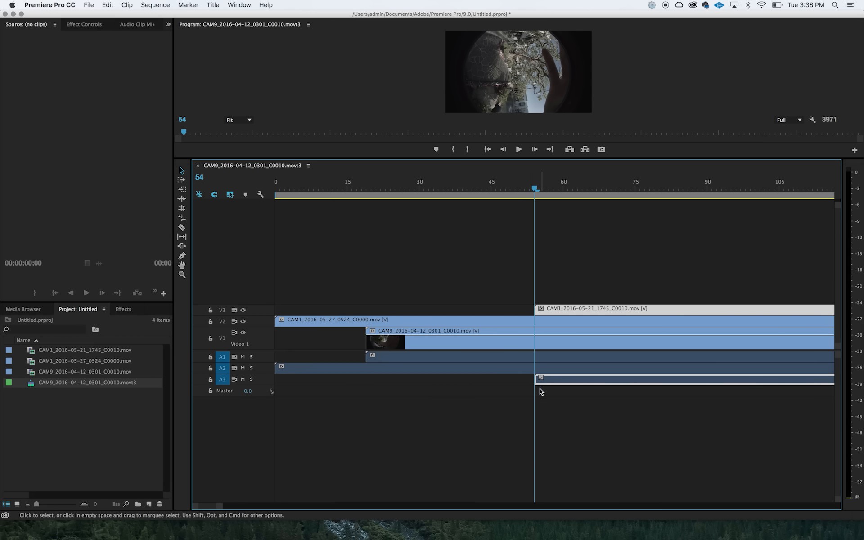
# - Switch to Autopano Video Pro and set the nearest frame of CAM1_2016-05-27_0524_C0000 to 54
pyautogui.press('super+Tab')
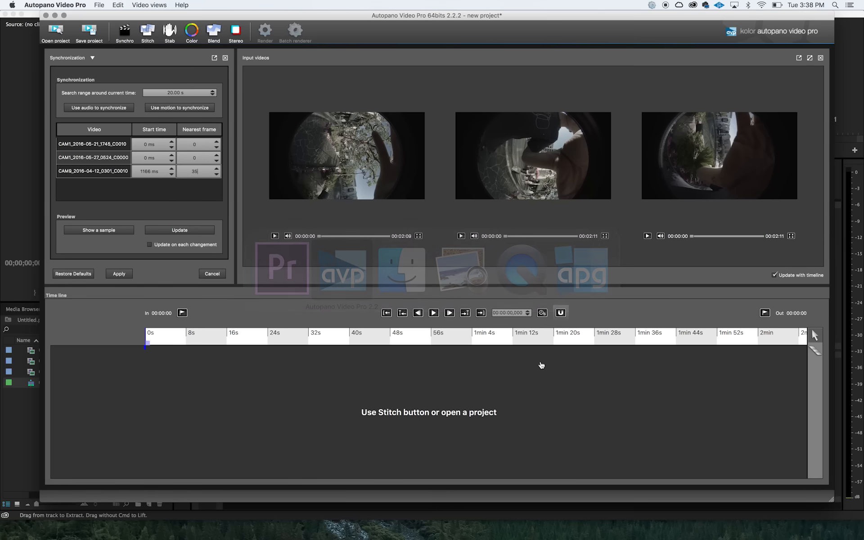
pyautogui.press('super+Tab')
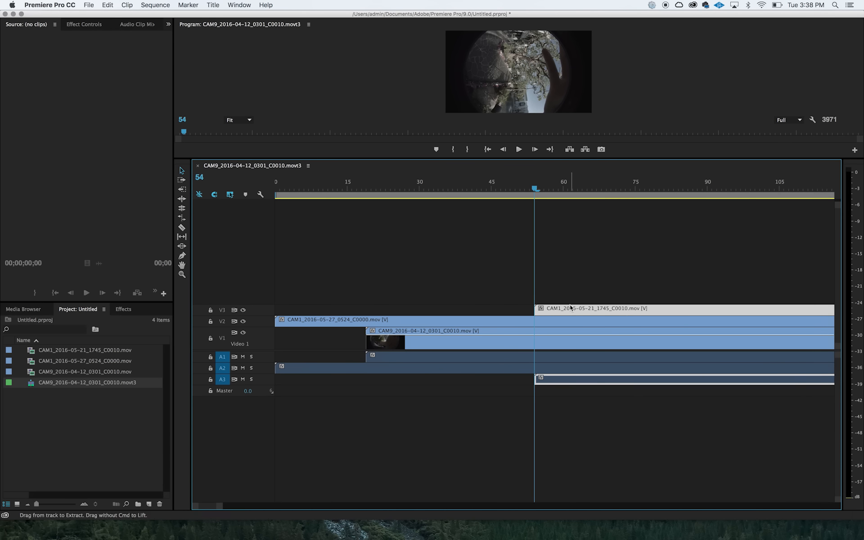
pyautogui.press('super+Tab')
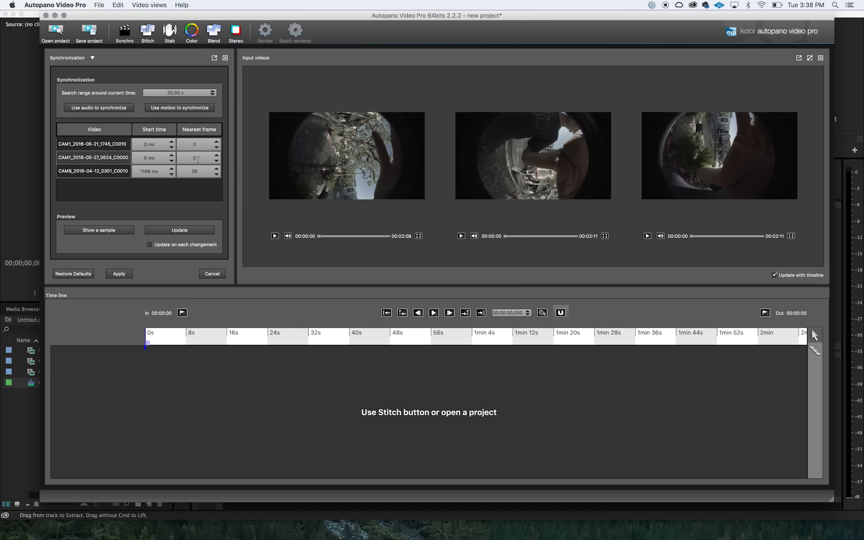
pyautogui.click(198, 160)
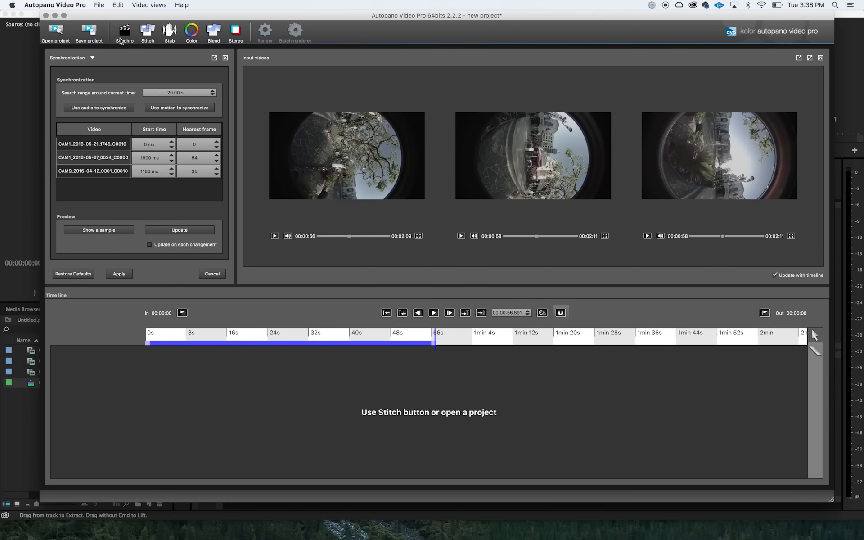
# - Stitch the synchronized videos at the current position using the fisheye lens model
pyautogui.click(140, 39)
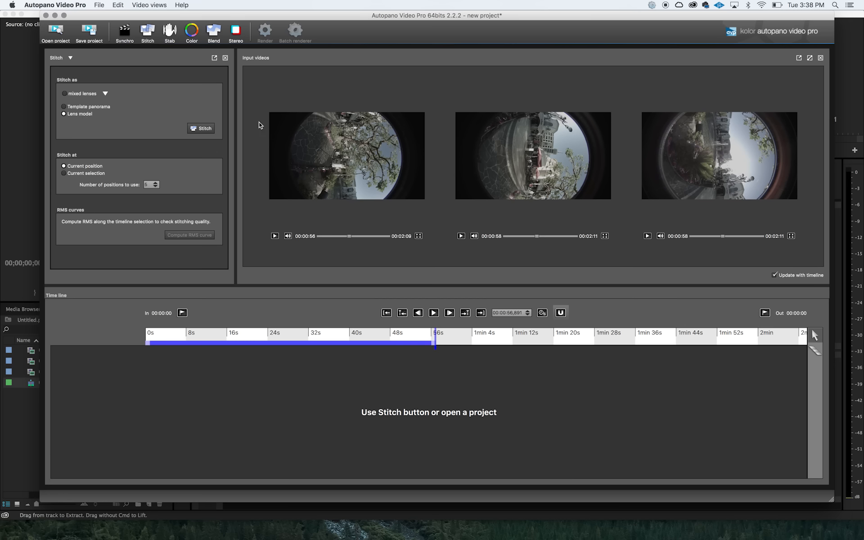
pyautogui.click(202, 129)
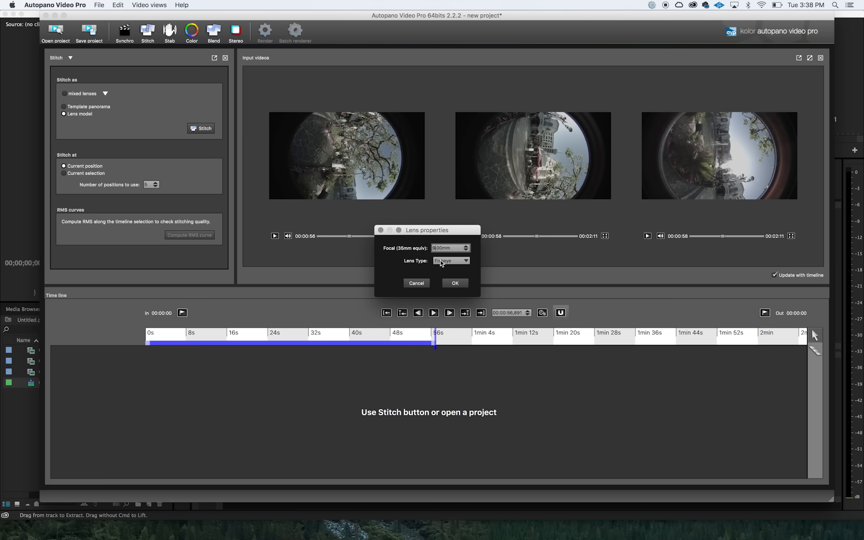
pyautogui.click(455, 283)
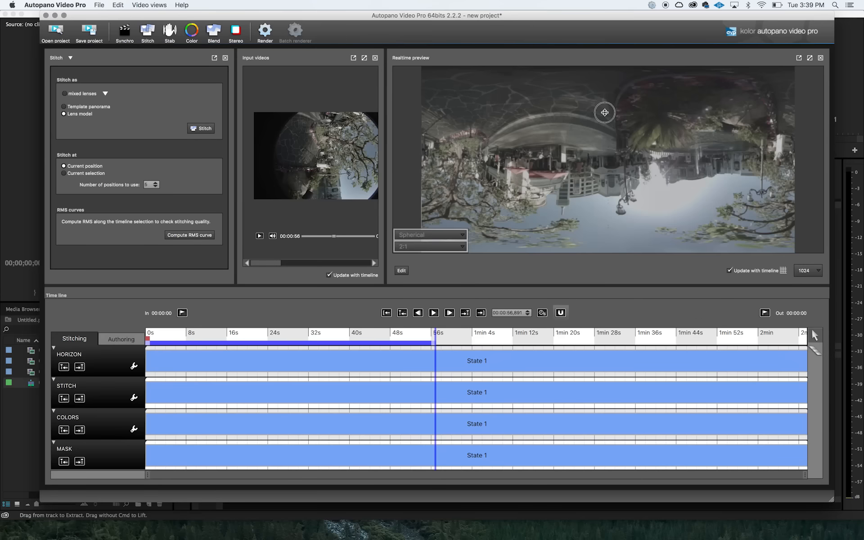
# - Turn the stitched panorama upright, recenter it, level its horizon against the preview grid, and apply the orientation
pyautogui.moveTo(604, 112); pyautogui.dragTo(603, 205)
pyautogui.moveTo(640, 122); pyautogui.dragTo(572, 124)
pyautogui.click(783, 272)
pyautogui.moveTo(592, 174); pyautogui.dragTo(592, 168)
pyautogui.moveTo(689, 123); pyautogui.dragTo(690, 121)
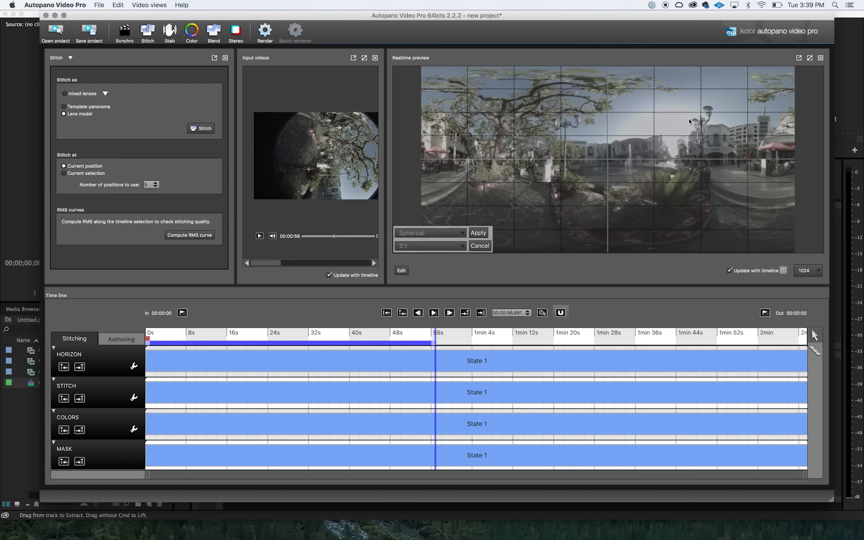
pyautogui.click(479, 233)
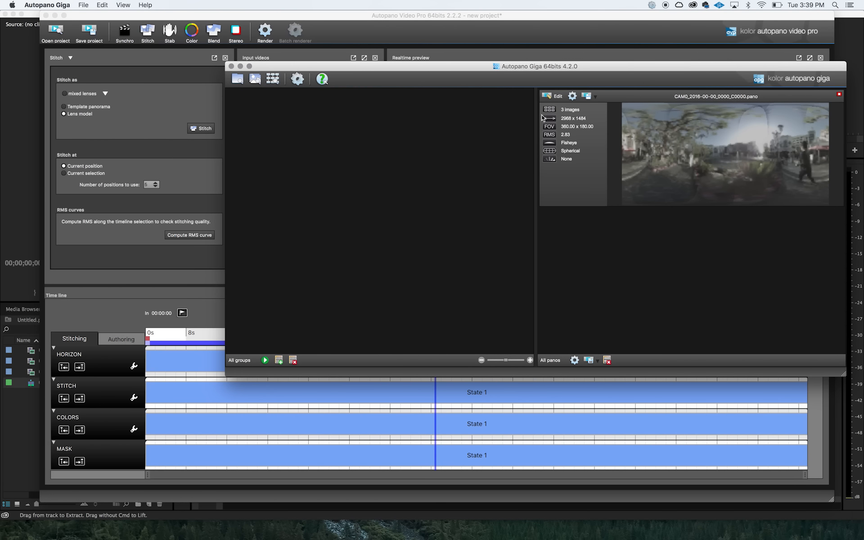
# - Open the panorama for editing in Autopano Giga and fit the circular crop of CAM1_2016-05-21_1745_C0010 to a radius of about 690
pyautogui.click(558, 95)
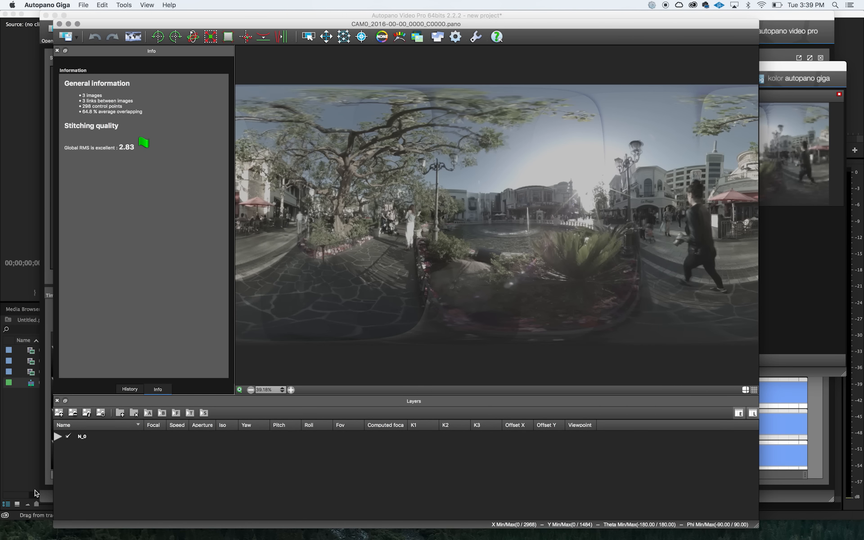
pyautogui.click(87, 413)
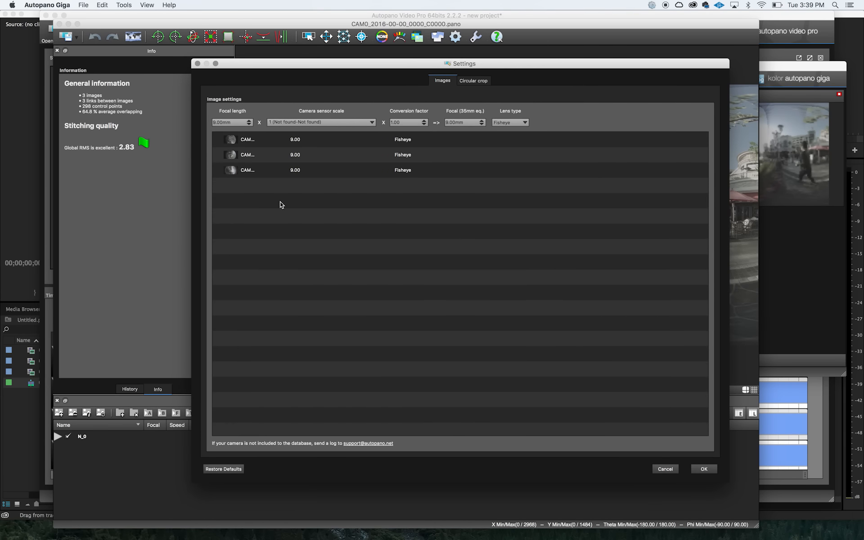
pyautogui.click(475, 82)
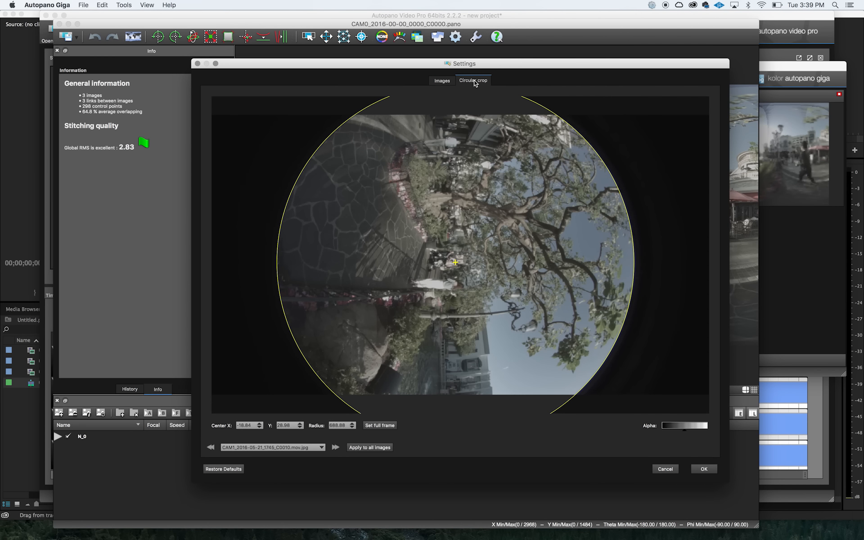
pyautogui.moveTo(628, 233)
pyautogui.mouseDown()
pyautogui.moveTo(644, 234)
pyautogui.moveTo(630, 234)
pyautogui.mouseUp()
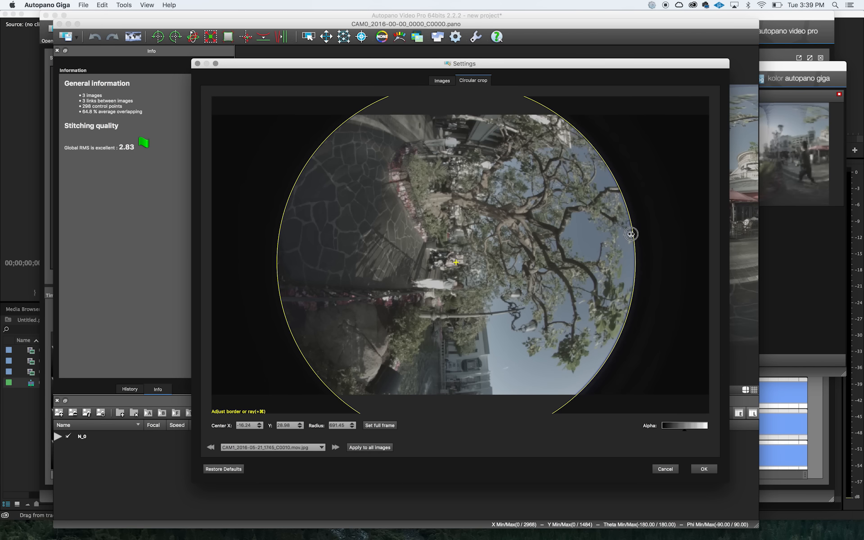
pyautogui.moveTo(277, 252)
pyautogui.mouseDown()
pyautogui.moveTo(269, 252)
pyautogui.moveTo(277, 252)
pyautogui.mouseUp()
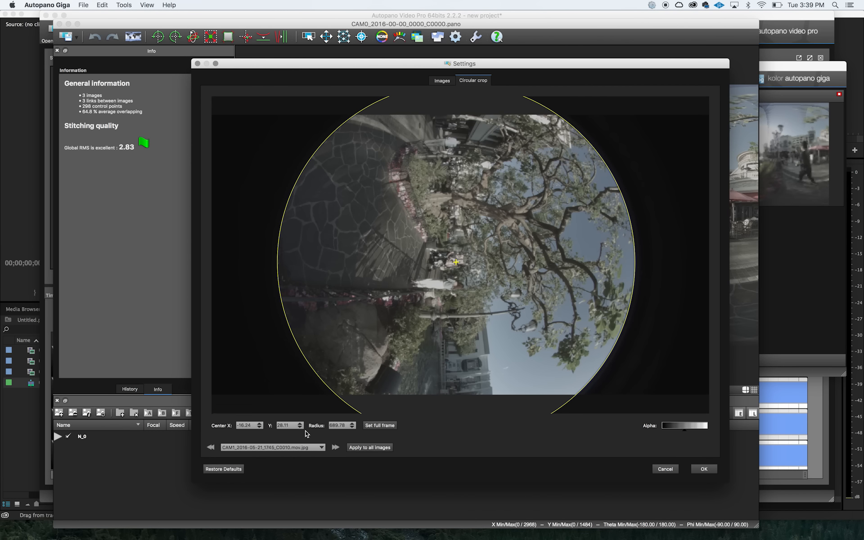
# - Fit the circular crop of CAM9_2016-04-12_0301_C0010 to a radius of about 693 and accept the crop settings
pyautogui.click(335, 447)
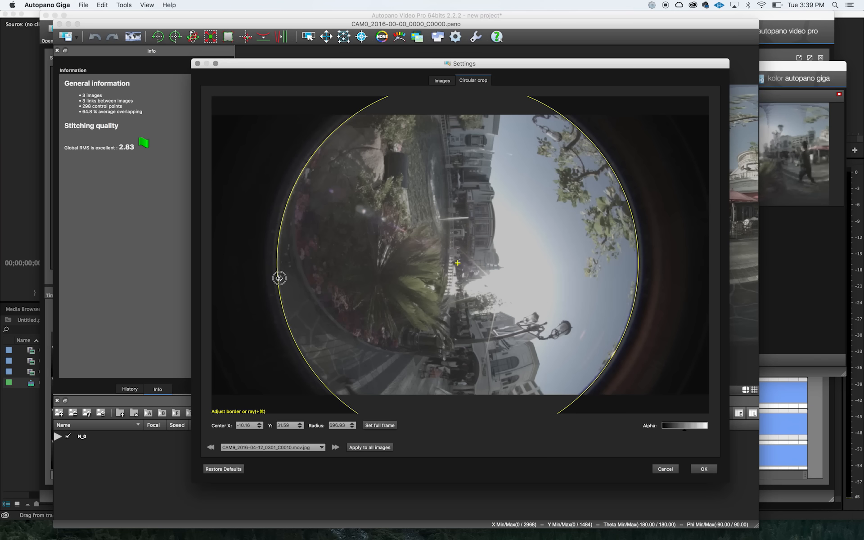
pyautogui.moveTo(279, 278); pyautogui.dragTo(280, 278)
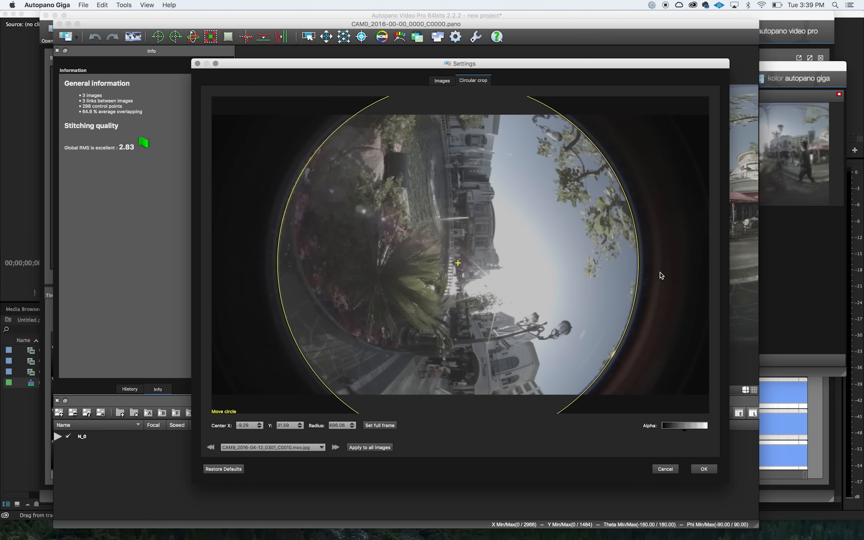
pyautogui.moveTo(637, 262); pyautogui.dragTo(637, 262)
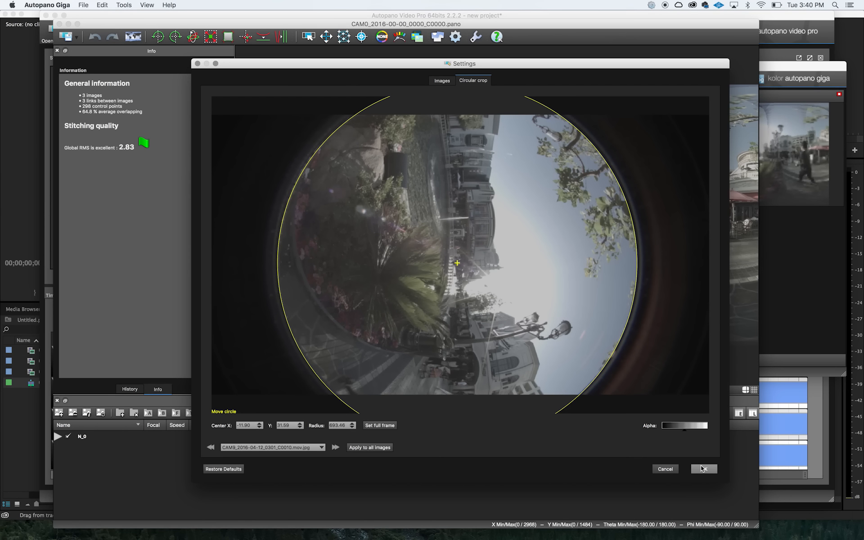
pyautogui.click(703, 469)
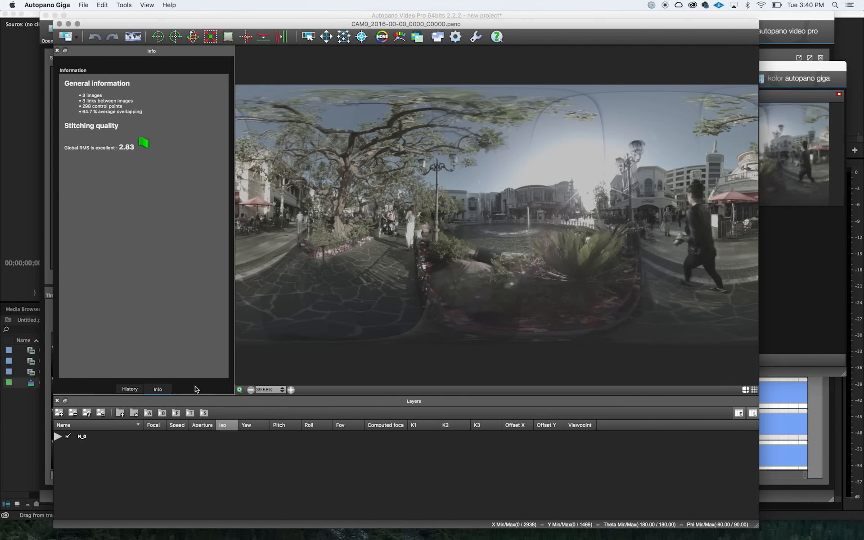
# - Replace the control points between images 1 and 2, and mark the overlap between images 1 and 3 for new control points
pyautogui.click(344, 37)
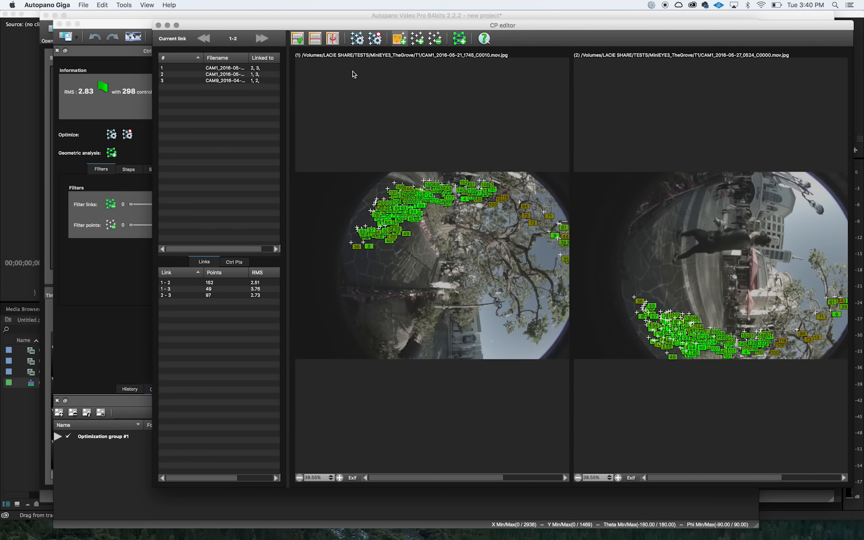
pyautogui.moveTo(344, 161); pyautogui.dragTo(589, 296)
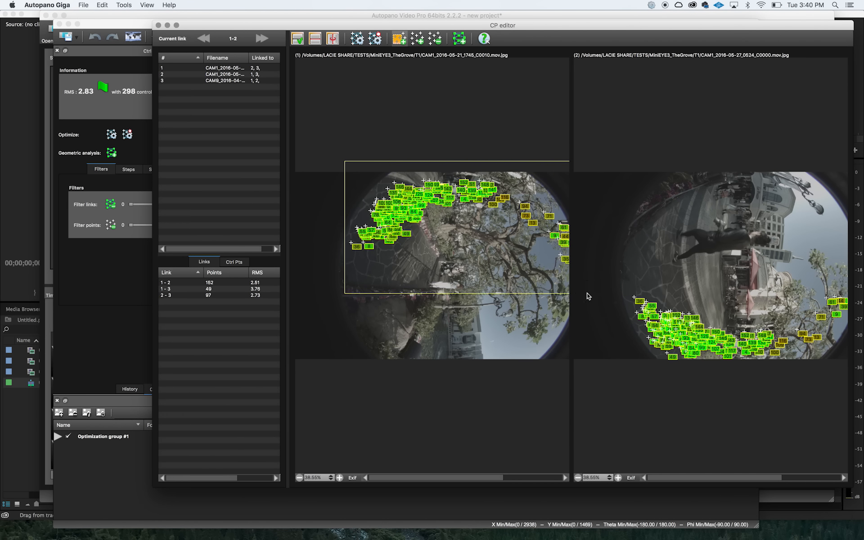
pyautogui.click(434, 38)
pyautogui.moveTo(360, 153); pyautogui.dragTo(580, 269)
pyautogui.moveTo(642, 294); pyautogui.dragTo(848, 392)
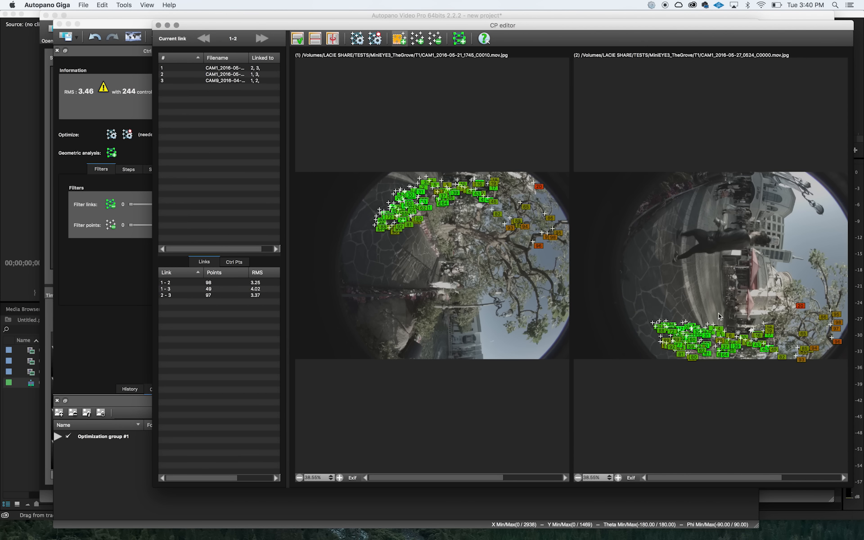
pyautogui.click(222, 291)
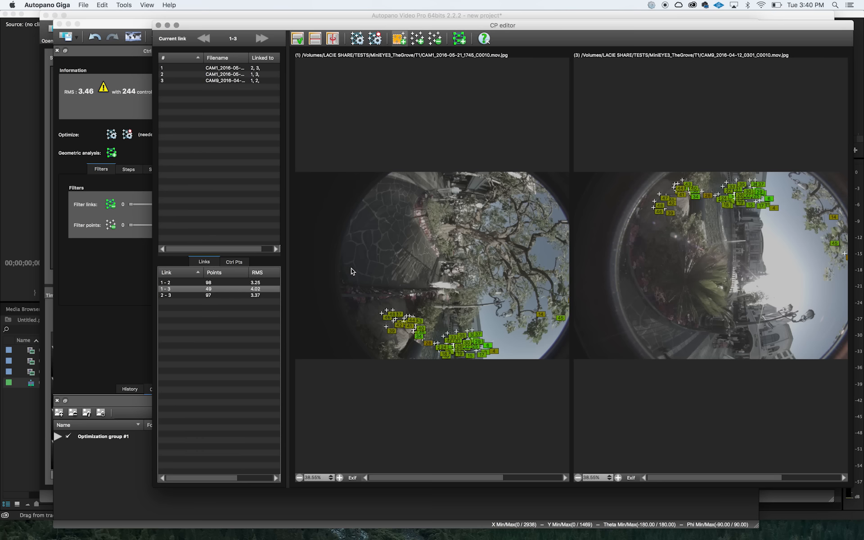
pyautogui.moveTo(350, 282); pyautogui.dragTo(604, 384)
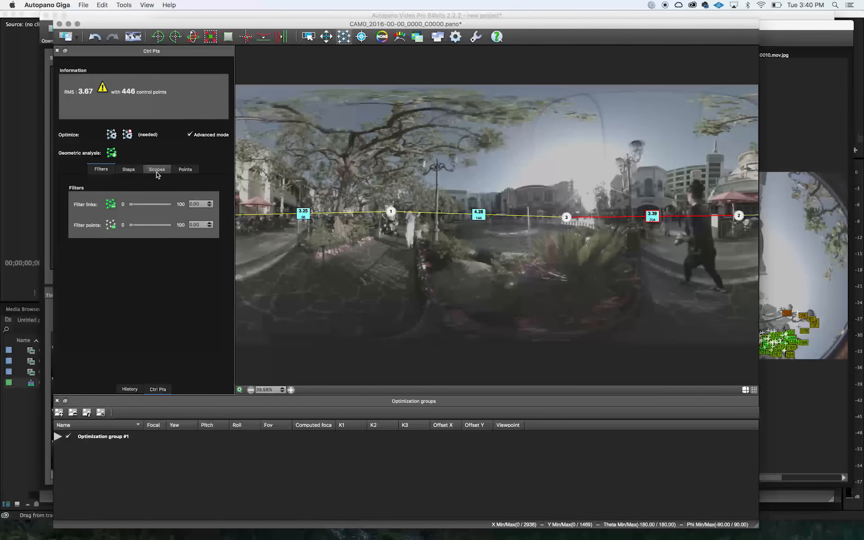
# - Set the focal scope to Optimize and the distortion scope to Optimize 2nd order per image
pyautogui.click(156, 171)
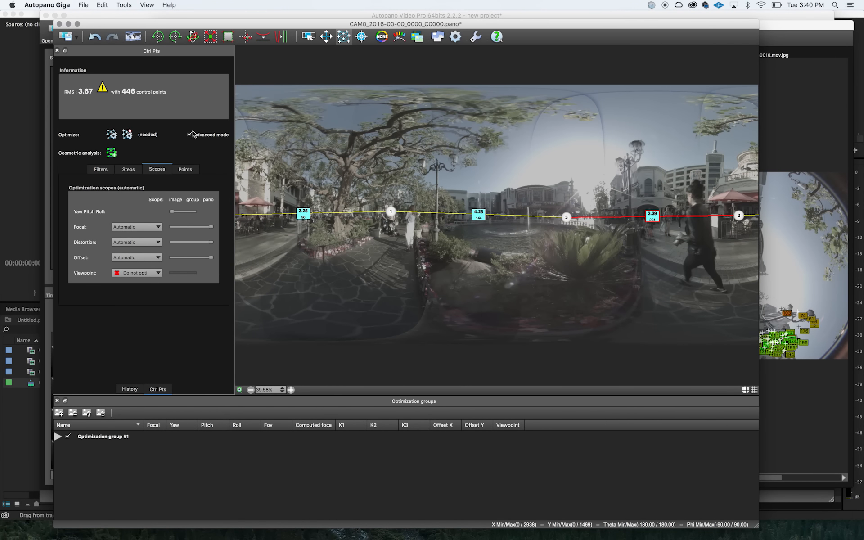
pyautogui.click(132, 228)
pyautogui.click(133, 246)
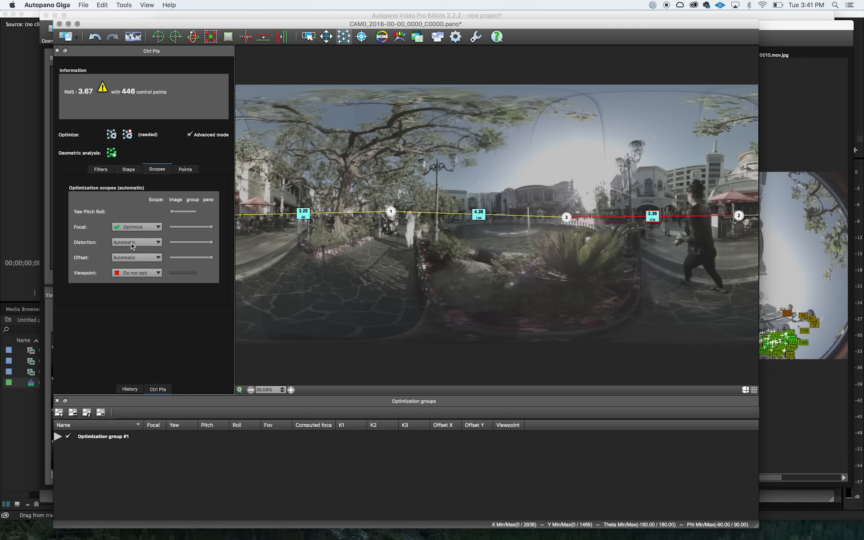
pyautogui.click(211, 229)
pyautogui.click(127, 243)
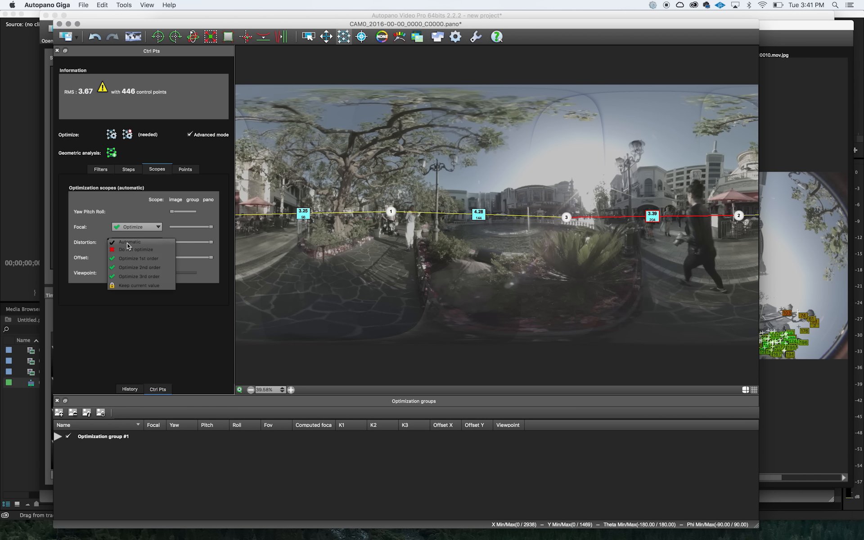
pyautogui.click(146, 267)
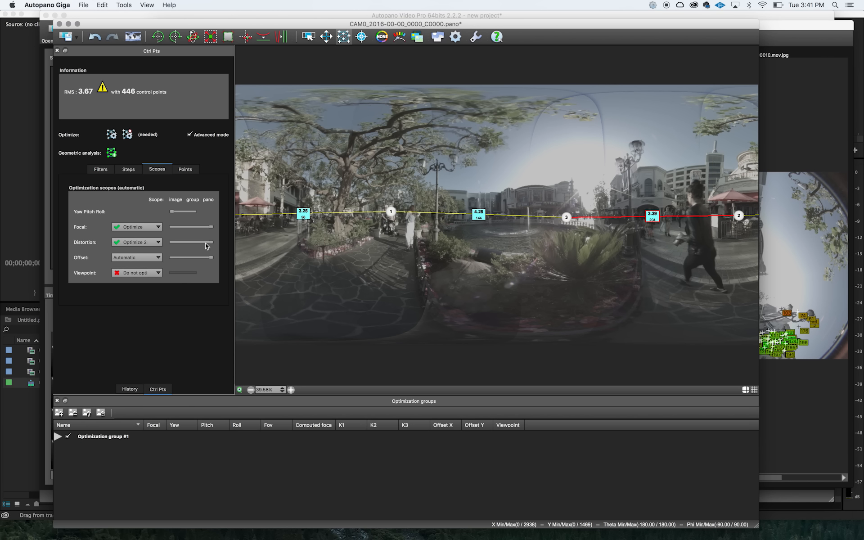
pyautogui.moveTo(210, 243); pyautogui.dragTo(158, 239)
# - Set the offset scope to Optimize per image and run the optimization of the panorama
pyautogui.click(138, 260)
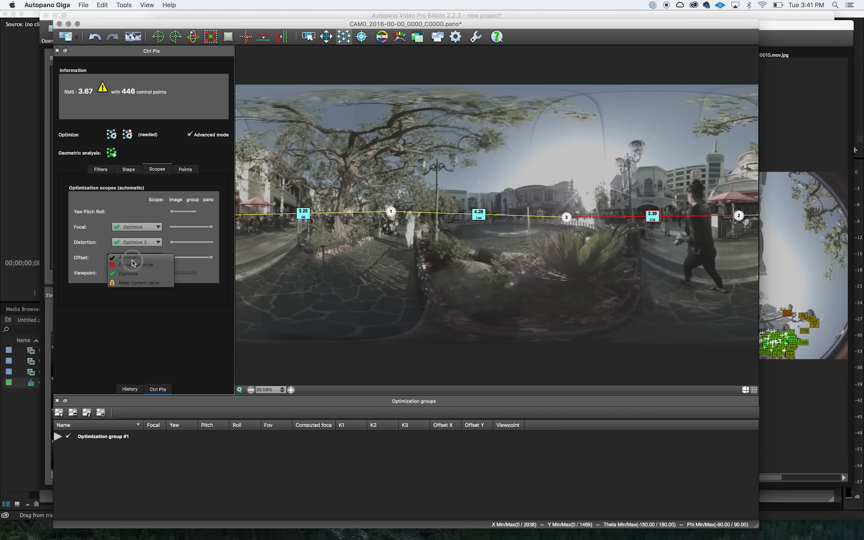
pyautogui.click(135, 267)
pyautogui.moveTo(211, 259); pyautogui.dragTo(162, 253)
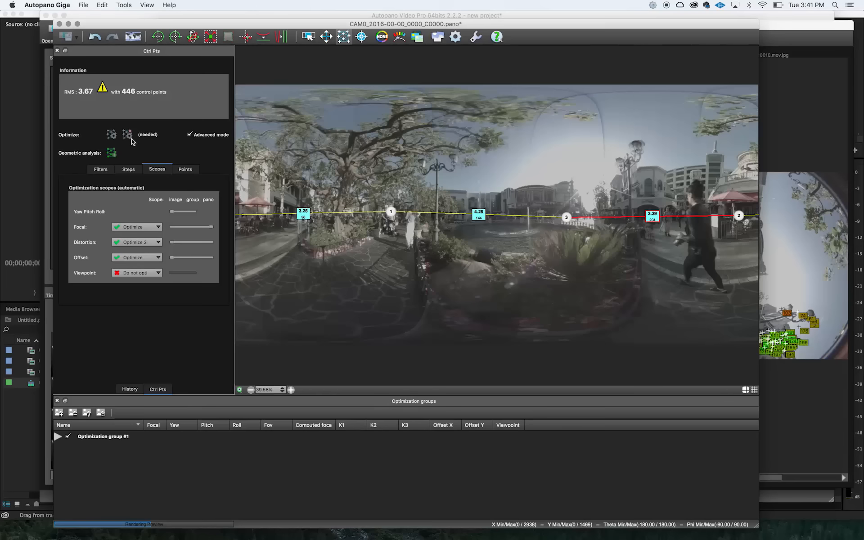
pyautogui.click(132, 139)
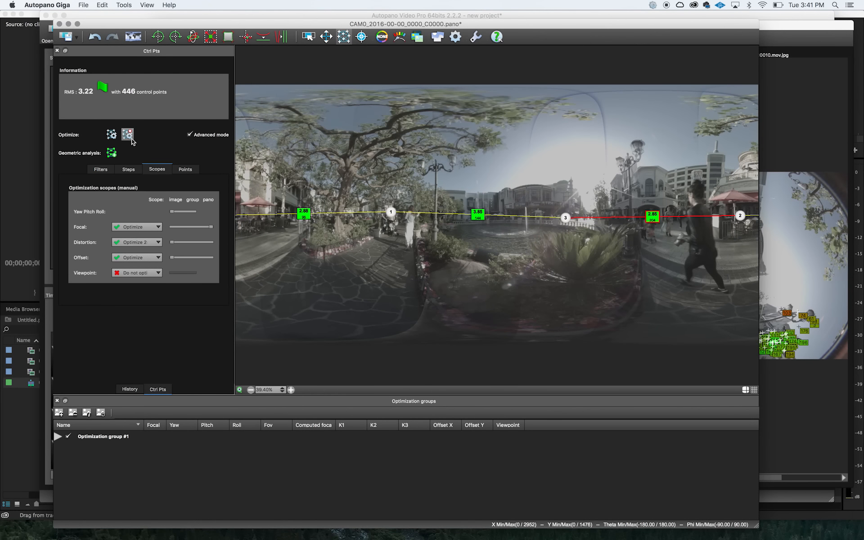
# - Enable cleaning of bad points in the optimization stages, rerun the optimization, and refresh the panorama preview
pyautogui.click(129, 171)
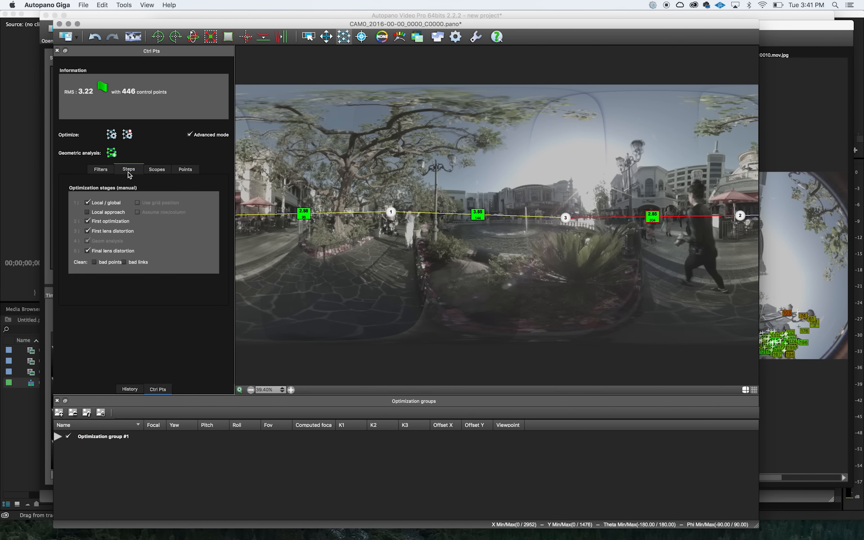
pyautogui.click(95, 263)
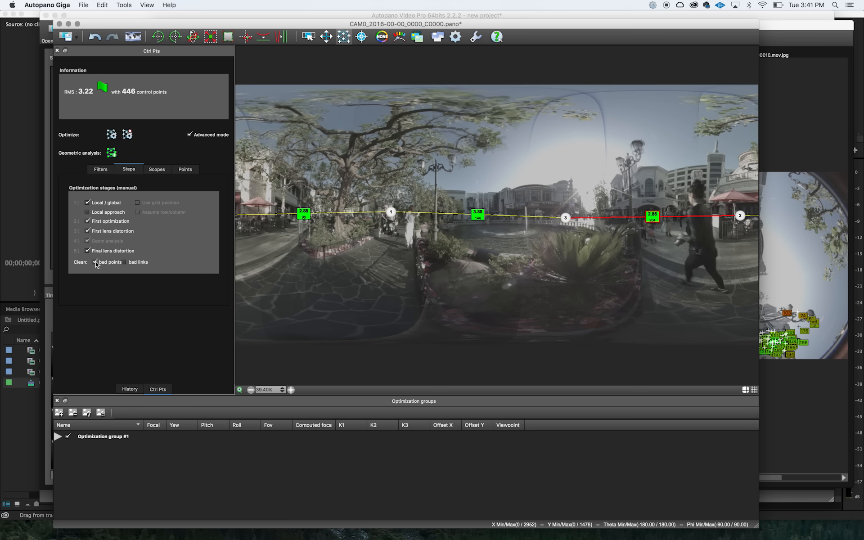
pyautogui.click(112, 134)
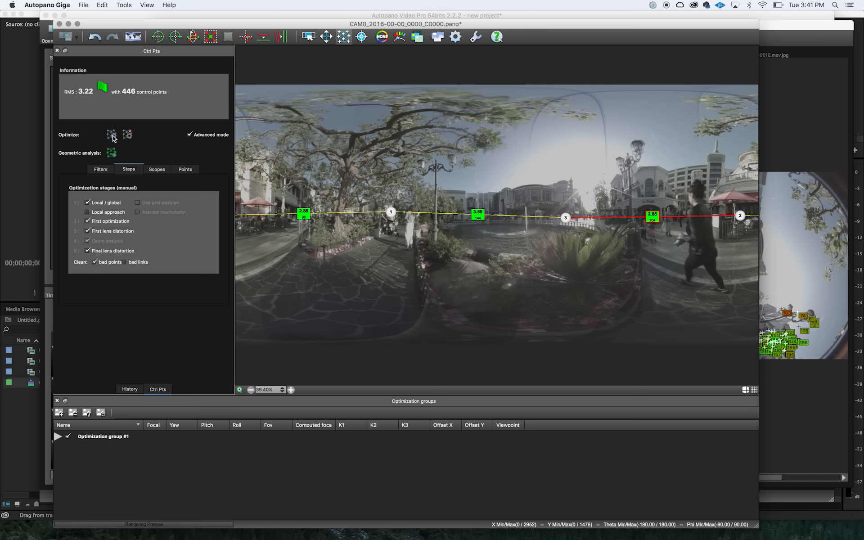
pyautogui.click(240, 390)
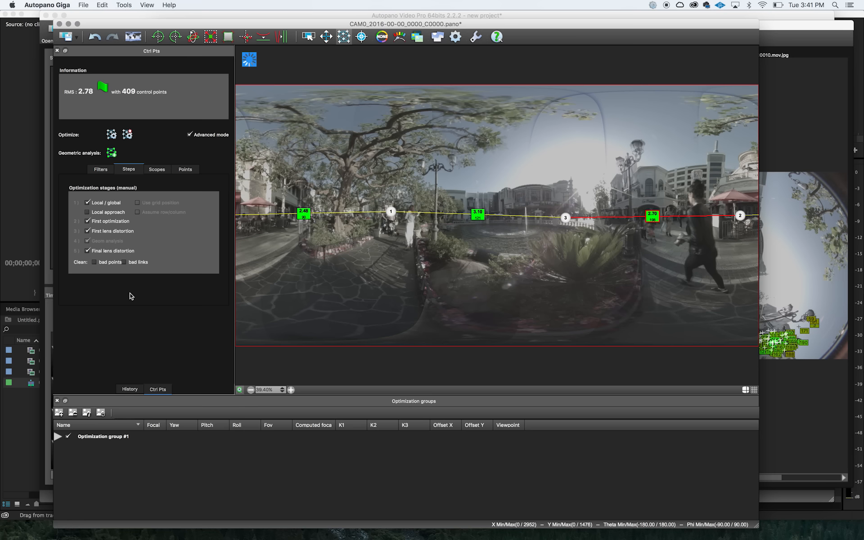
# - Open the panorama's blend settings and apply automatic levels to its RGB channels
pyautogui.click(441, 38)
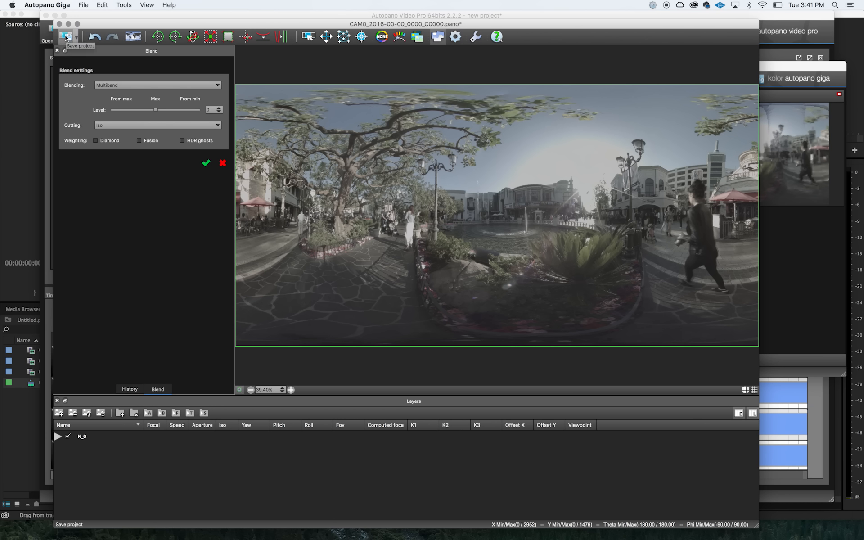
pyautogui.click(399, 38)
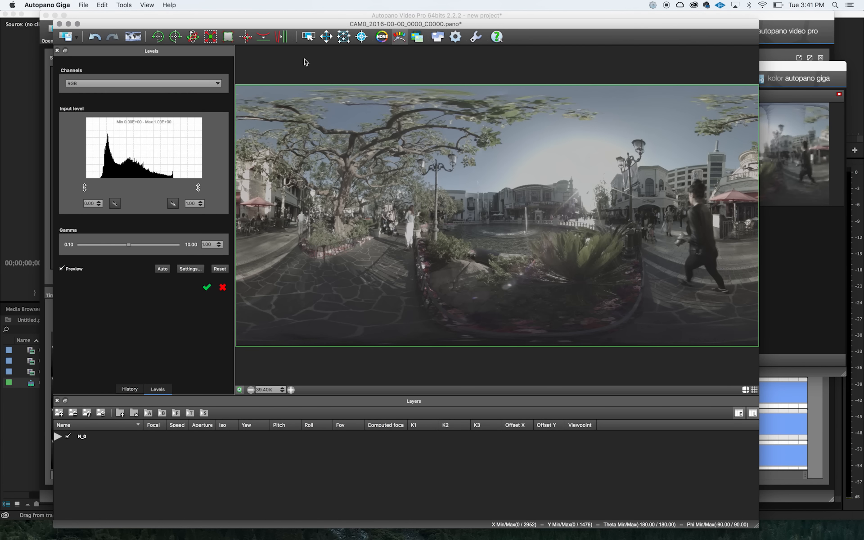
pyautogui.click(163, 270)
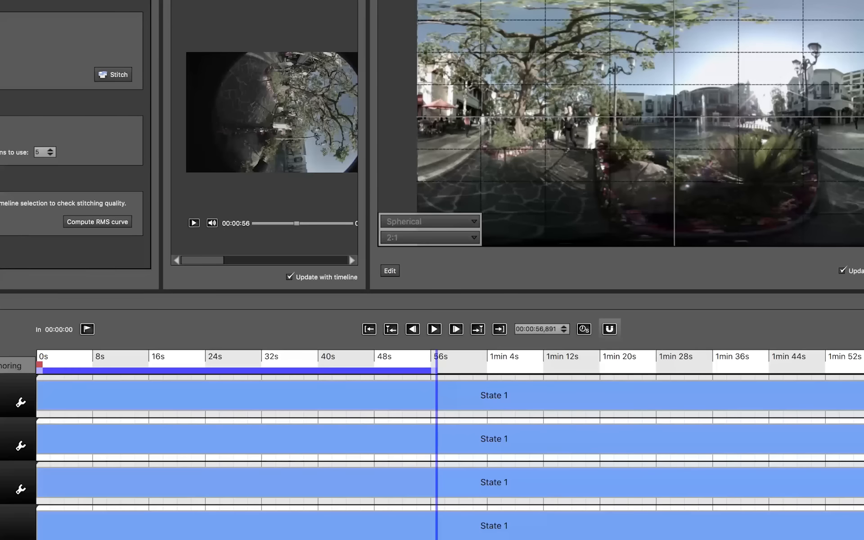
# - Open the render settings in Autopano Video Pro and set the output width to 3000 pixels
pyautogui.press('super+r')
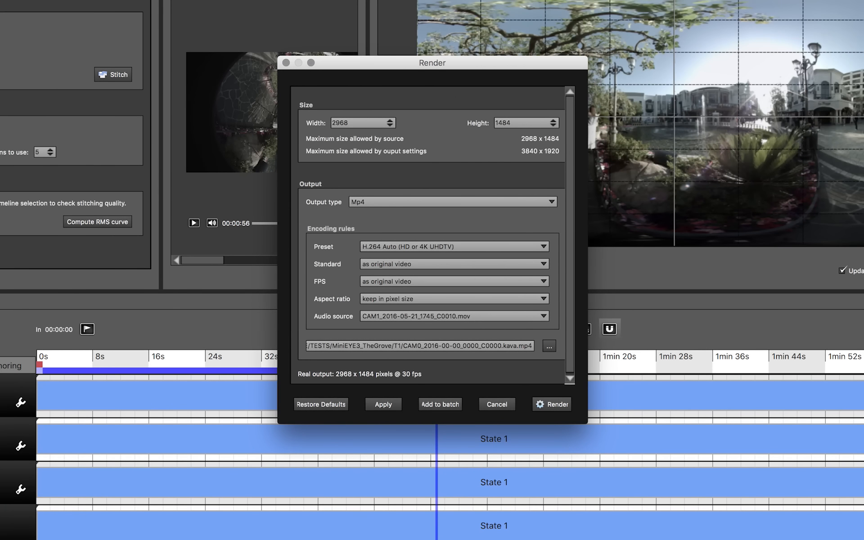
pyautogui.doubleClick(355, 123)
pyautogui.write('3000')
pyautogui.press('Return')
# - Set the render output to Frames in TIFF format with 16-bit depth and LZW compression
pyautogui.click(400, 202)
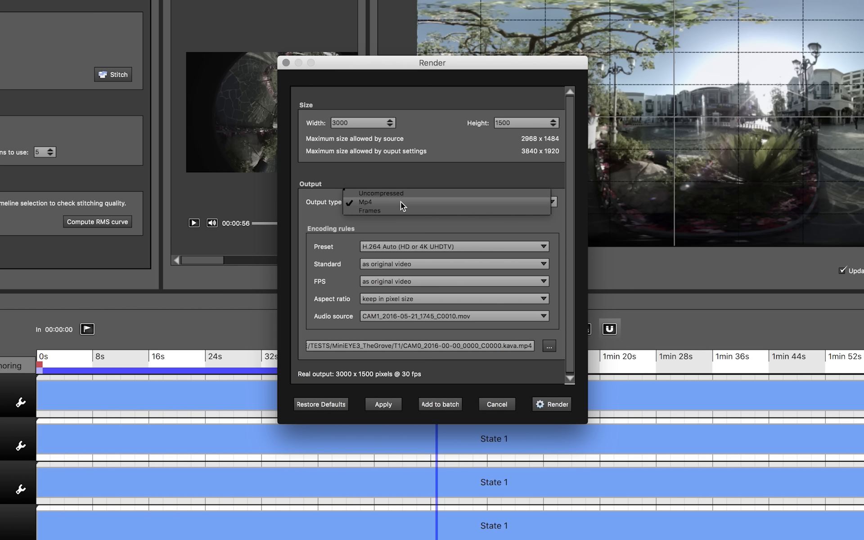
pyautogui.click(376, 209)
pyautogui.click(409, 243)
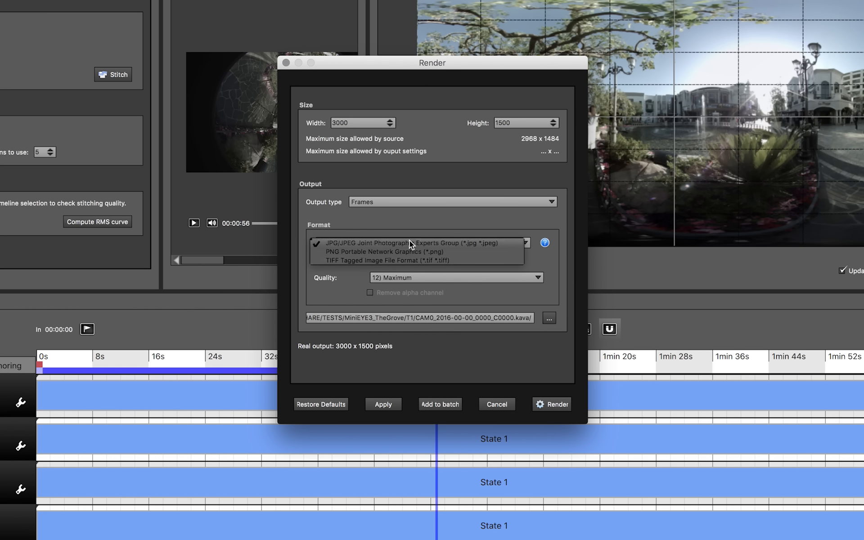
pyautogui.click(392, 262)
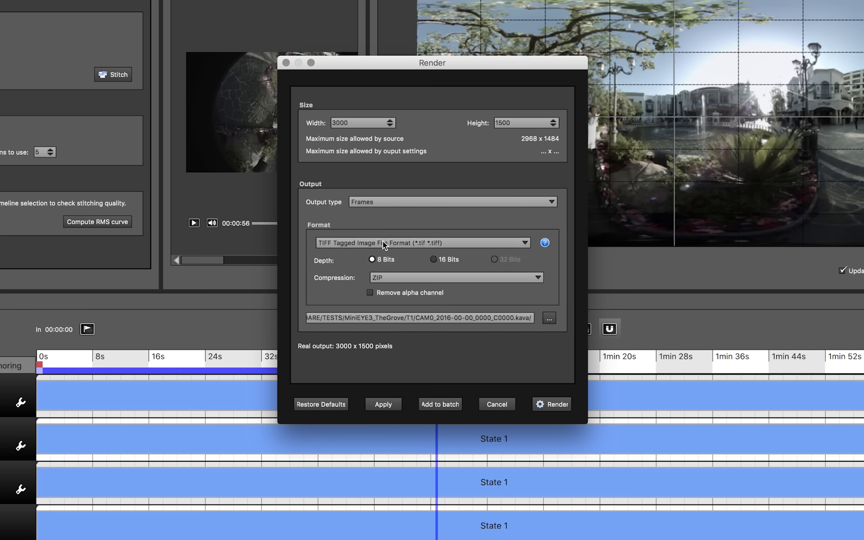
pyautogui.click(434, 260)
pyautogui.click(410, 276)
pyautogui.click(393, 268)
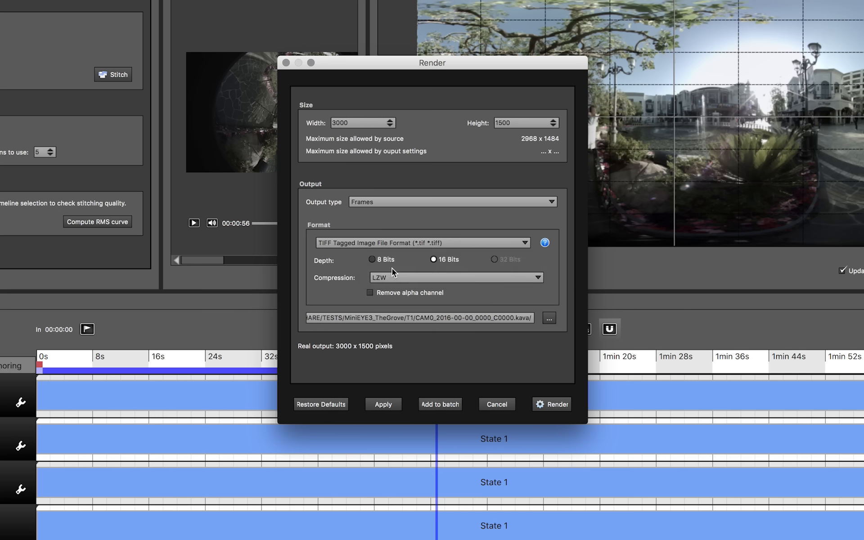